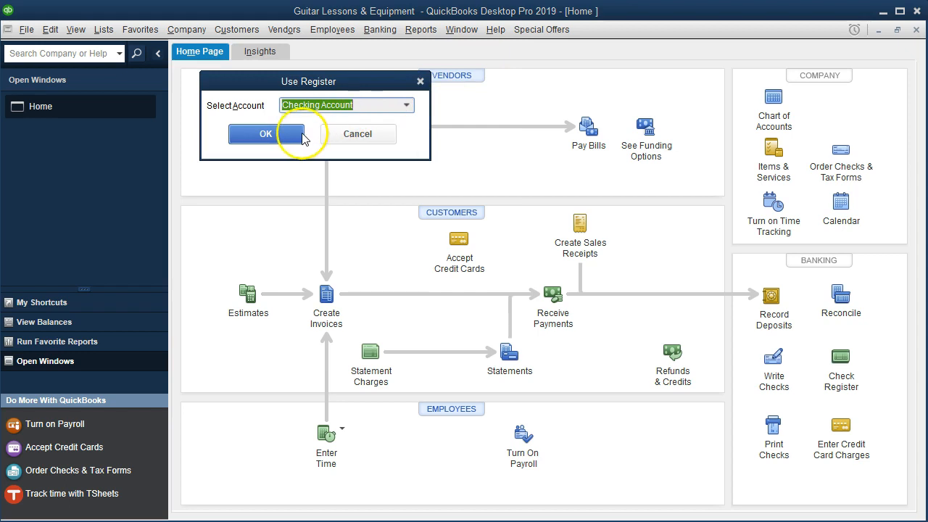
# - Open the Checking Account register and switch to Bank Stmt March.pdf in Adobe Acrobat Reader
pyautogui.click(299, 136)
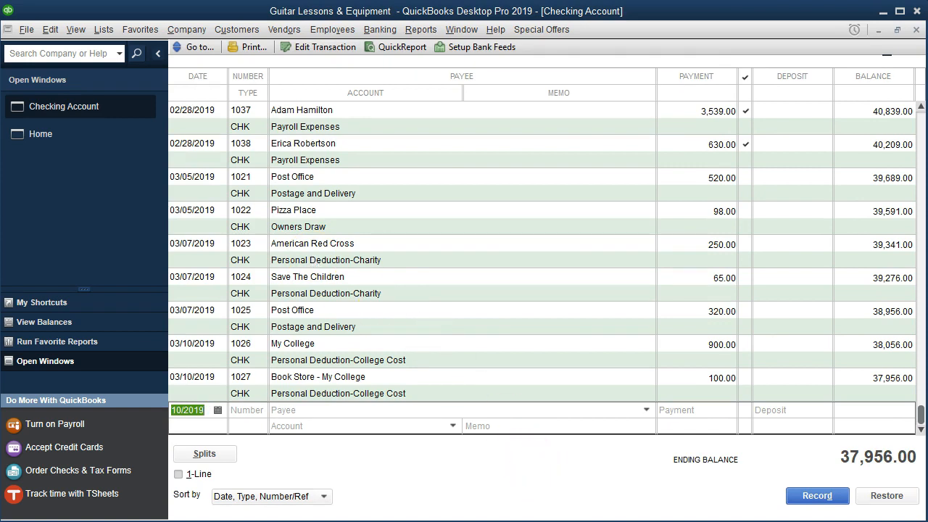
pyautogui.click(587, 514)
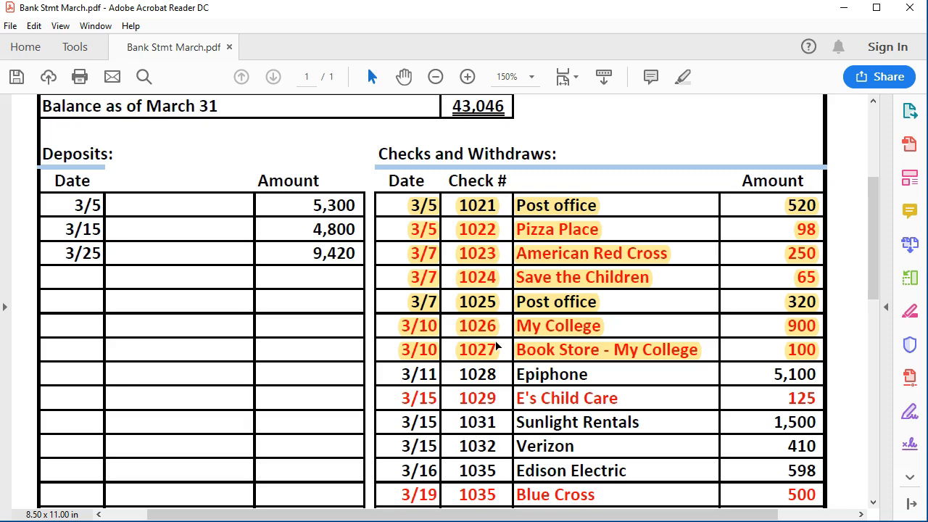
# - Review the unhighlighted checks on the March bank statement, from the 3/11 Epiphone entry down to the Verizon entry
pyautogui.click(572, 380)
pyautogui.click(573, 380)
pyautogui.click(601, 384)
pyautogui.click(611, 380)
pyautogui.click(610, 377)
pyautogui.scroll(-2, 610, 373)
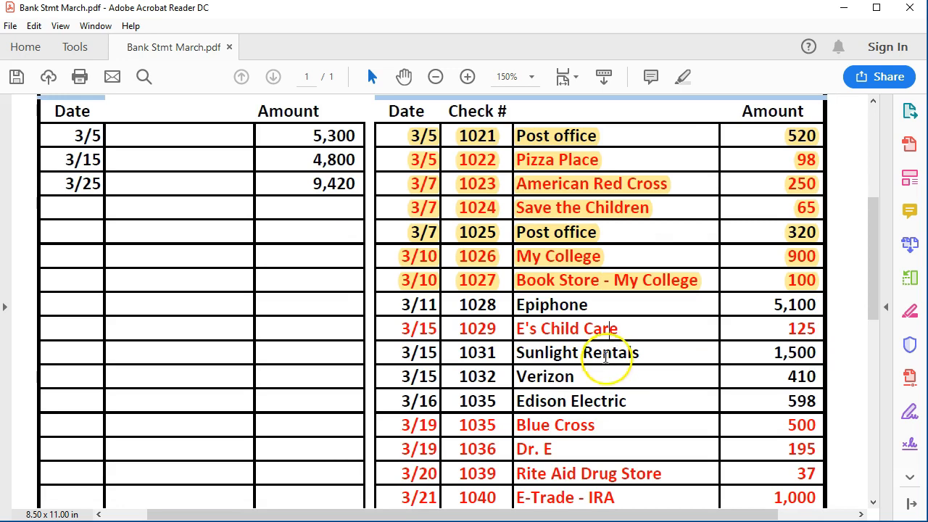
pyautogui.click(595, 306)
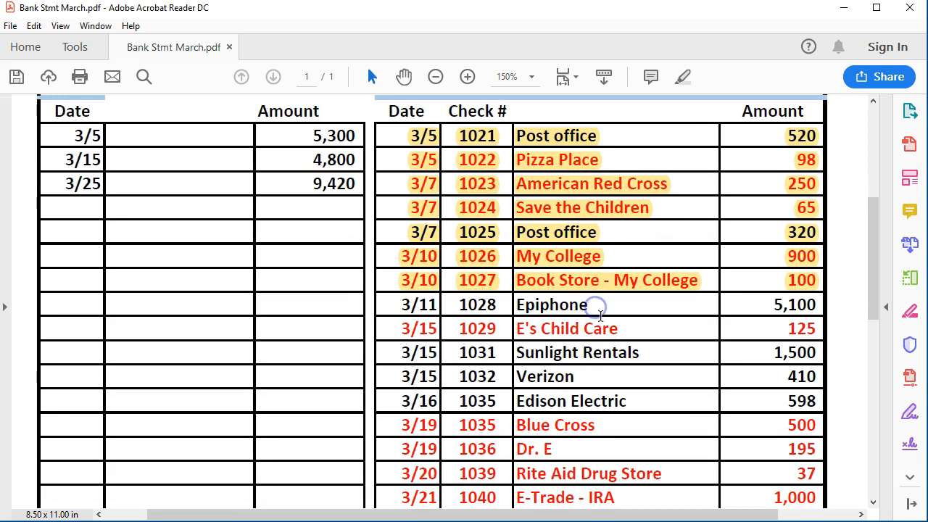
pyautogui.click(616, 321)
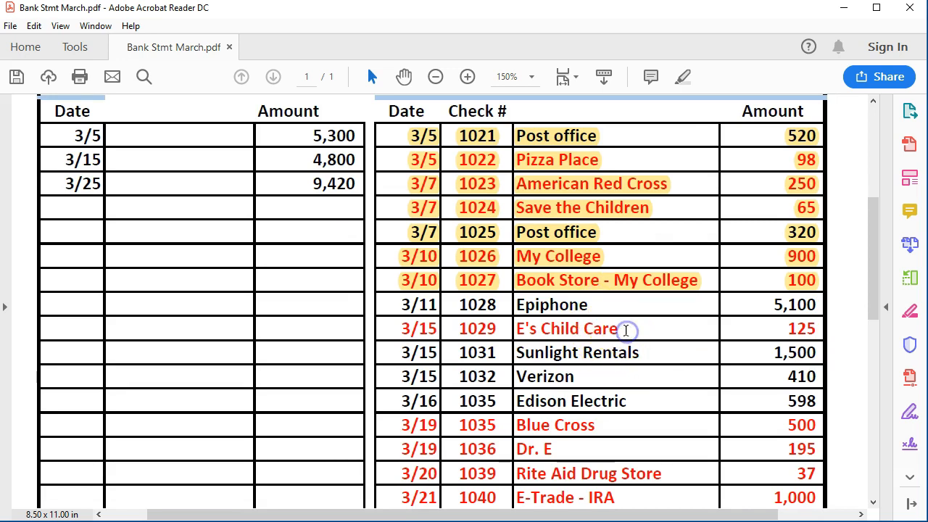
pyautogui.click(596, 306)
pyautogui.click(621, 326)
pyautogui.click(648, 352)
pyautogui.click(647, 376)
pyautogui.click(639, 376)
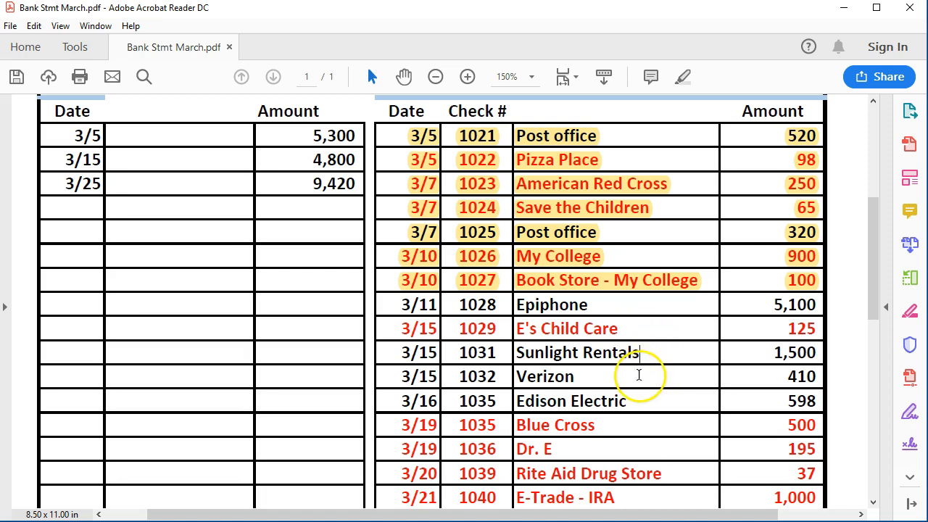
pyautogui.click(578, 378)
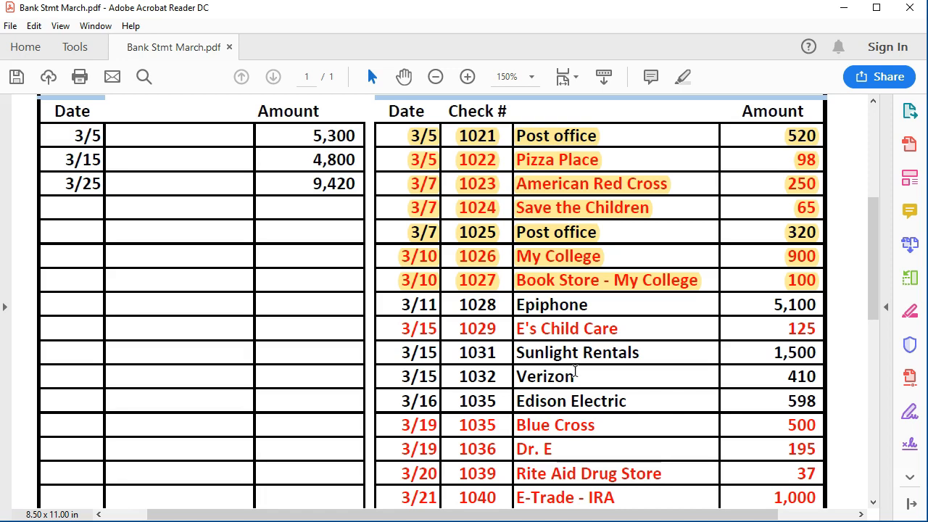
pyautogui.click(575, 365)
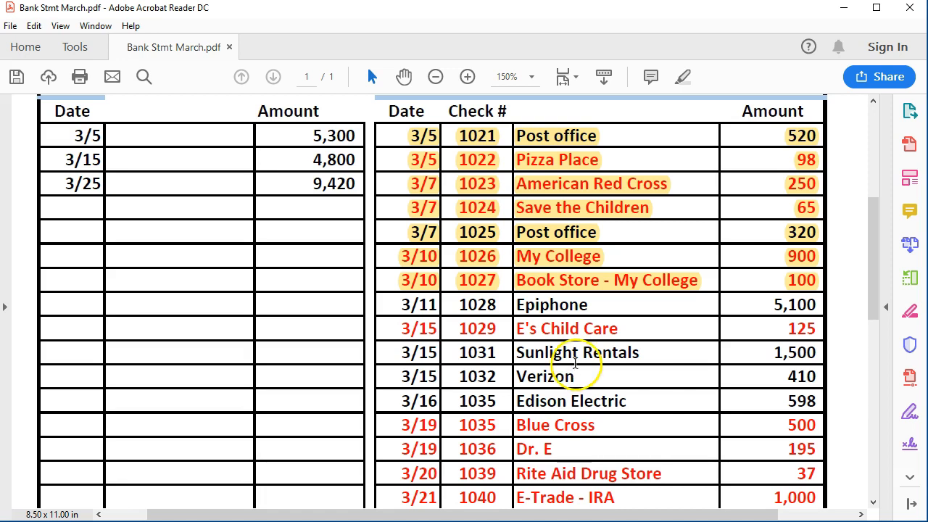
pyautogui.click(587, 305)
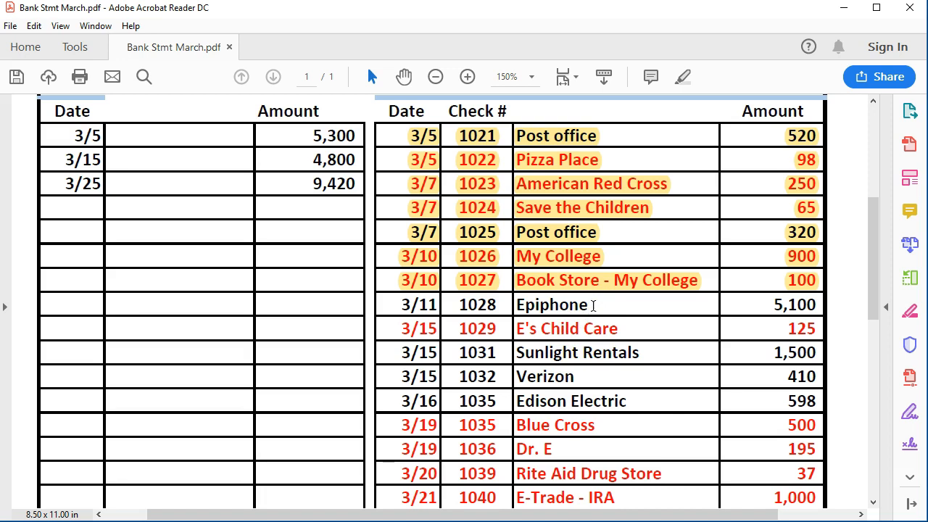
pyautogui.click(613, 328)
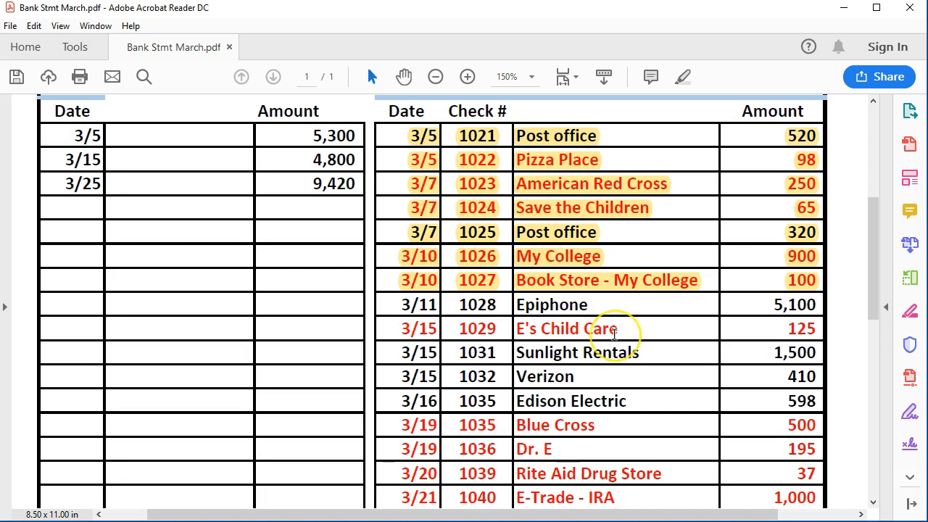
# - Switch to QuickBooks and start a register entry dated 03/11/2019 with check number 1028 and payee Epiphone
pyautogui.click(613, 429)
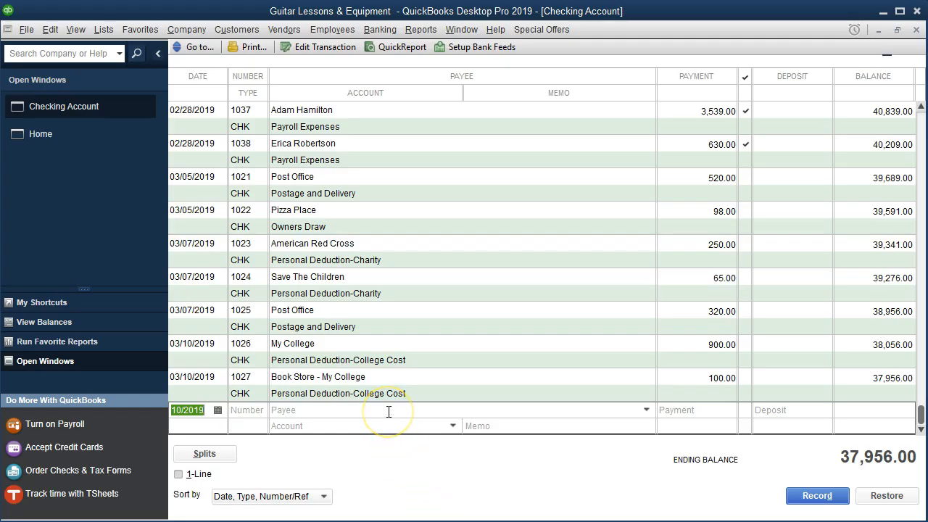
pyautogui.press('+')
pyautogui.press('Tab')
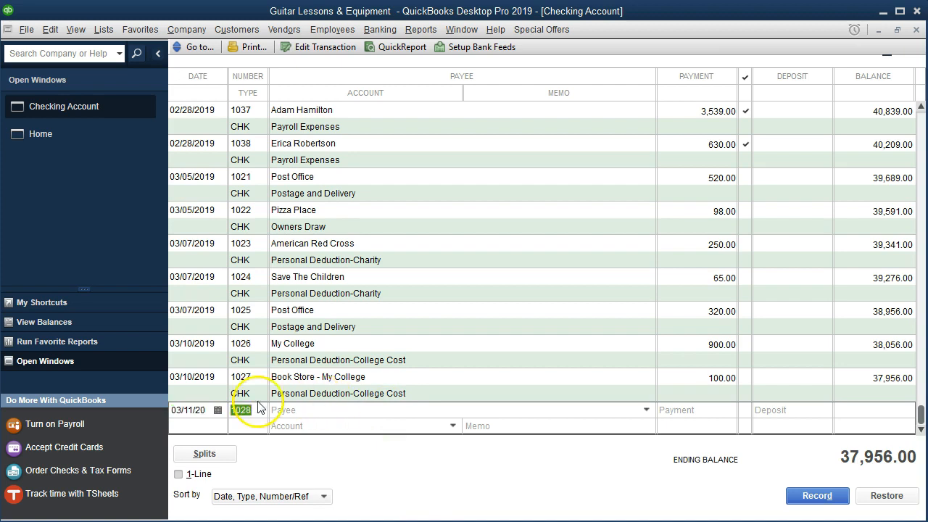
pyautogui.click(188, 411)
pyautogui.press('Tab')
pyautogui.press('Tab')
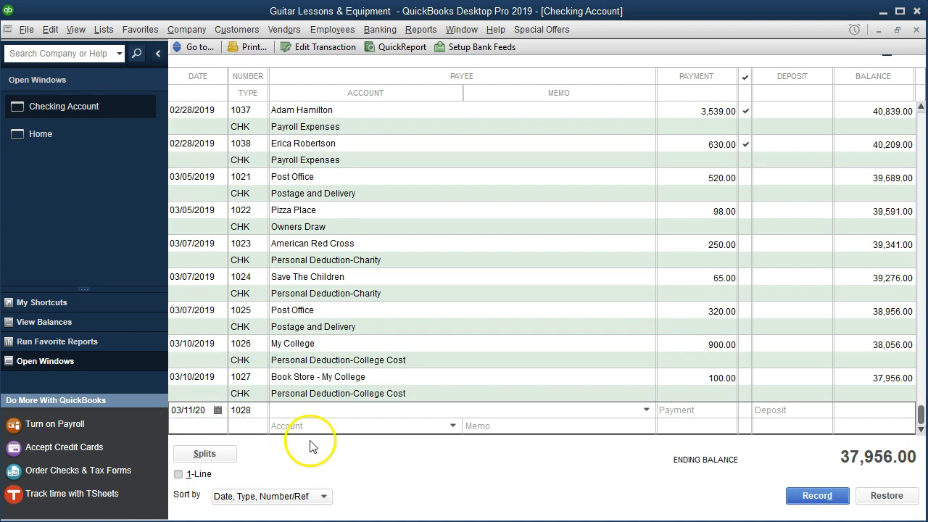
pyautogui.write('Epiphone')
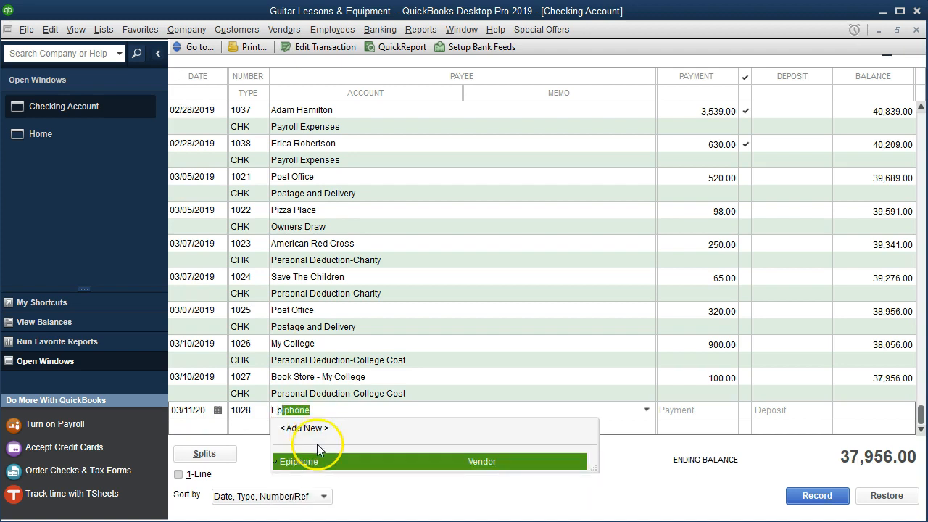
pyautogui.press('Tab')
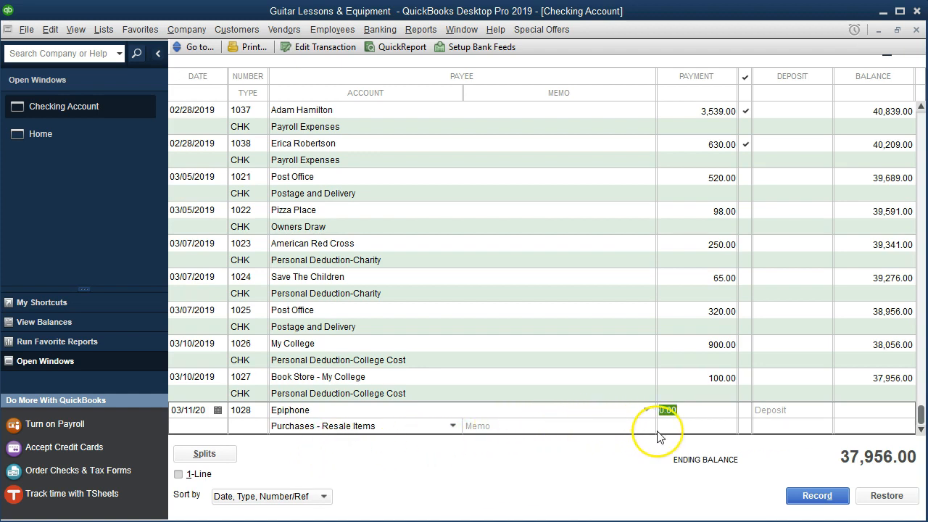
# - Enter a 5,100.00 payment under Purchases - Resale Items and record the Epiphone check, keeping number 1028
pyautogui.write('5100')
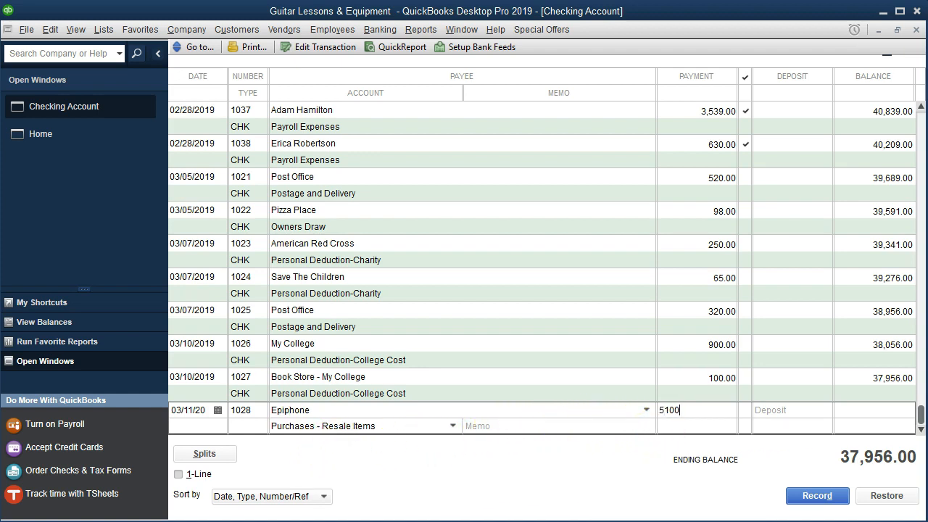
pyautogui.press('Tab')
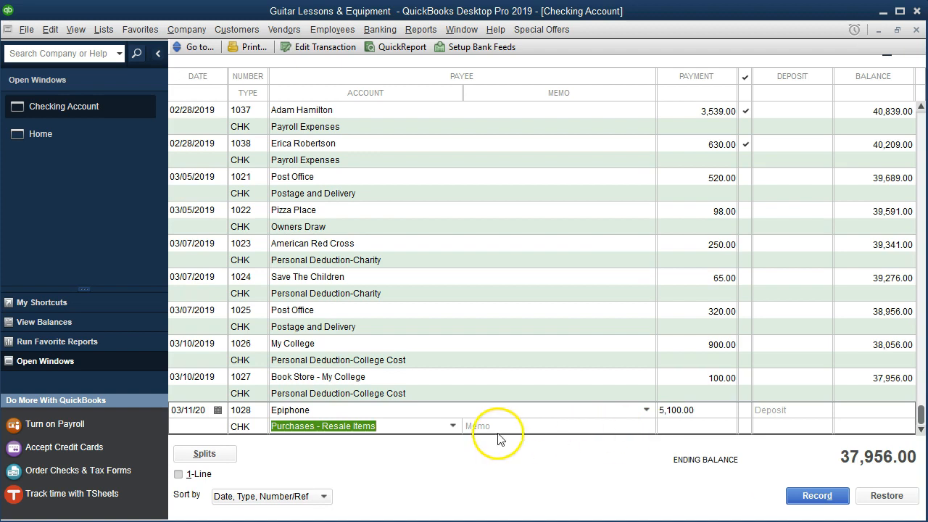
pyautogui.click(452, 426)
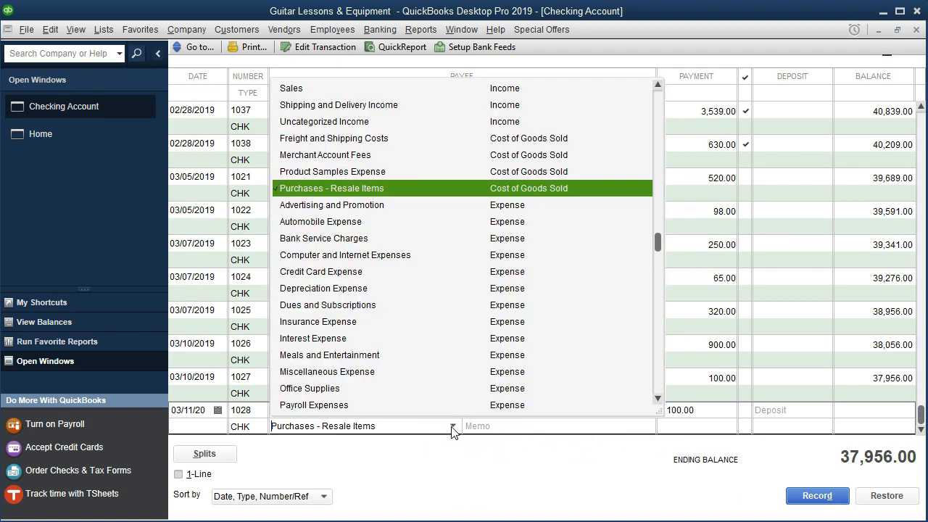
pyautogui.click(453, 429)
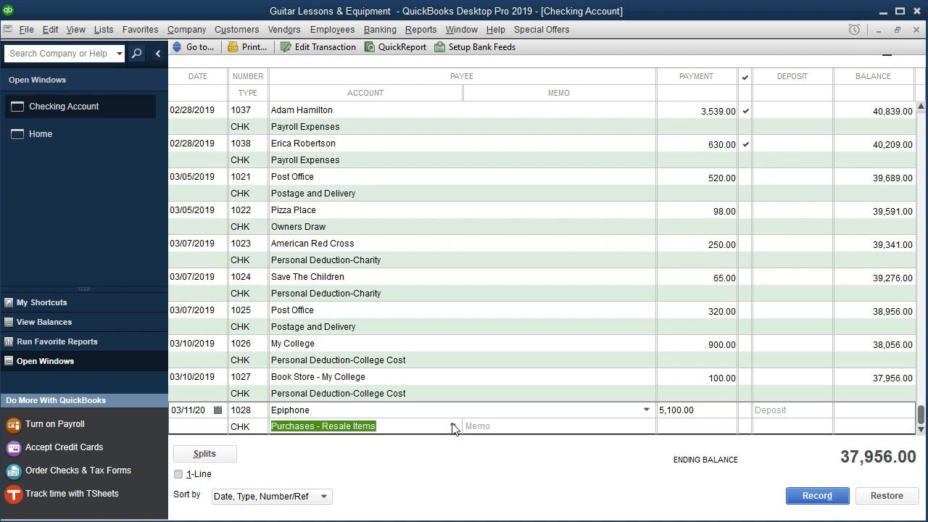
pyautogui.press('Return')
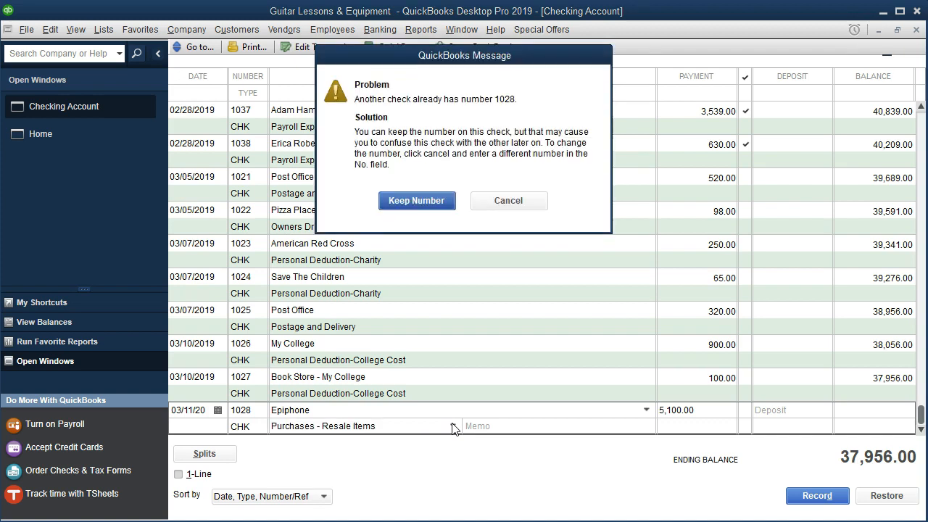
pyautogui.click(410, 203)
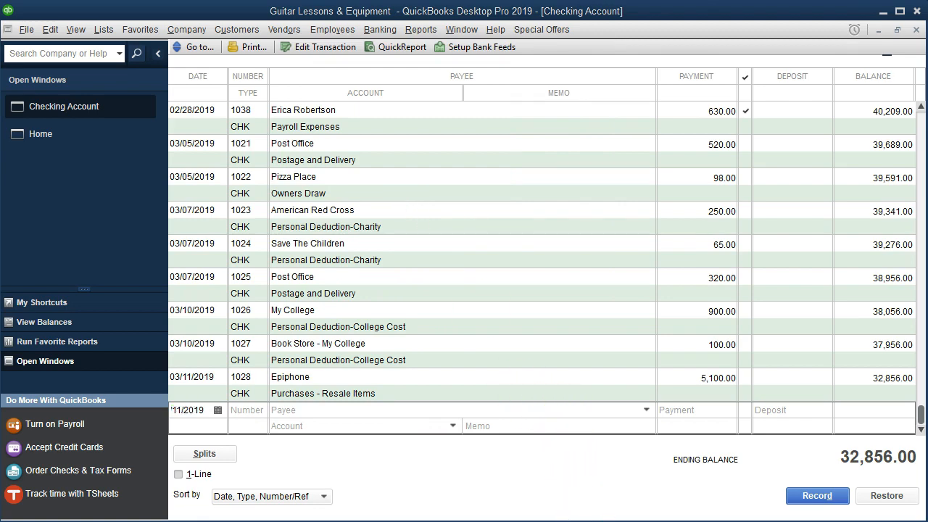
# - Switch to the bank statement PDF and highlight the whole 3/11 Epiphone row
pyautogui.hotkey('alt', 'Tab')
pyautogui.moveTo(403, 303); pyautogui.dragTo(810, 307)
pyautogui.rightClick(805, 311)
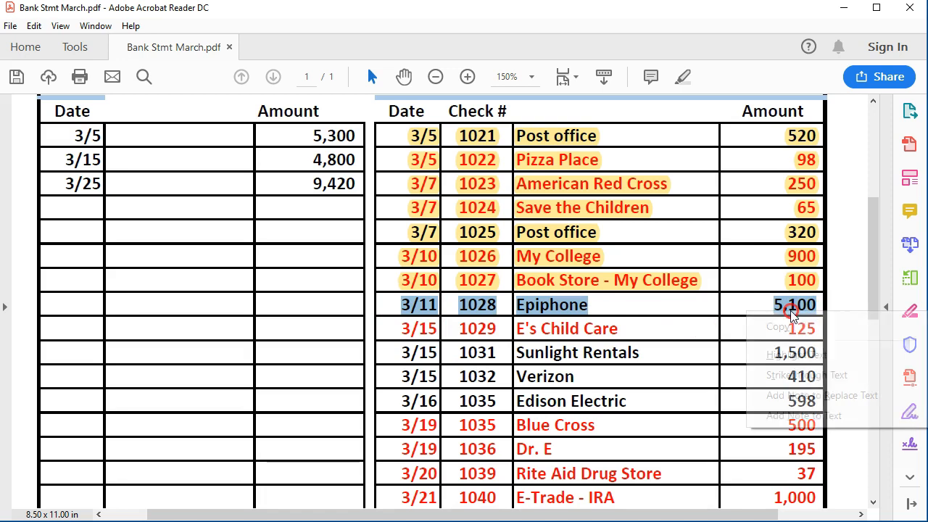
pyautogui.click(790, 355)
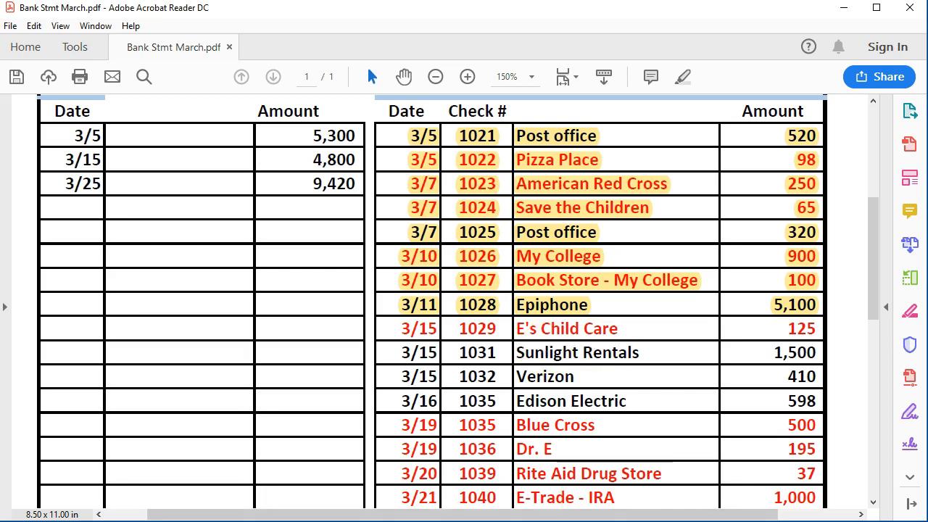
# - Switch back to QuickBooks and start check 1029 dated 03/15 to E's Child Care, quick-adding the payee as a vendor
pyautogui.hotkey('alt', 'Tab')
pyautogui.press('+')
pyautogui.press('+')
pyautogui.press('Tab')
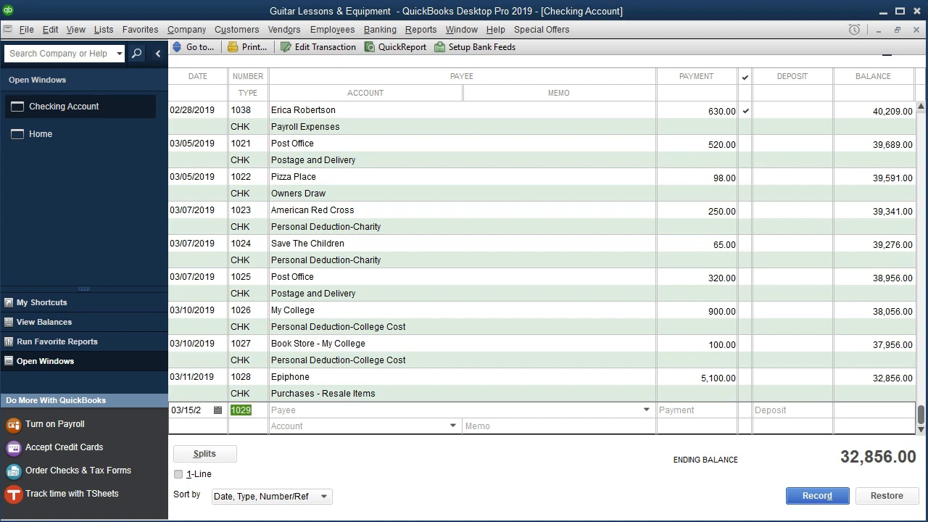
pyautogui.press('Tab')
pyautogui.write('E')
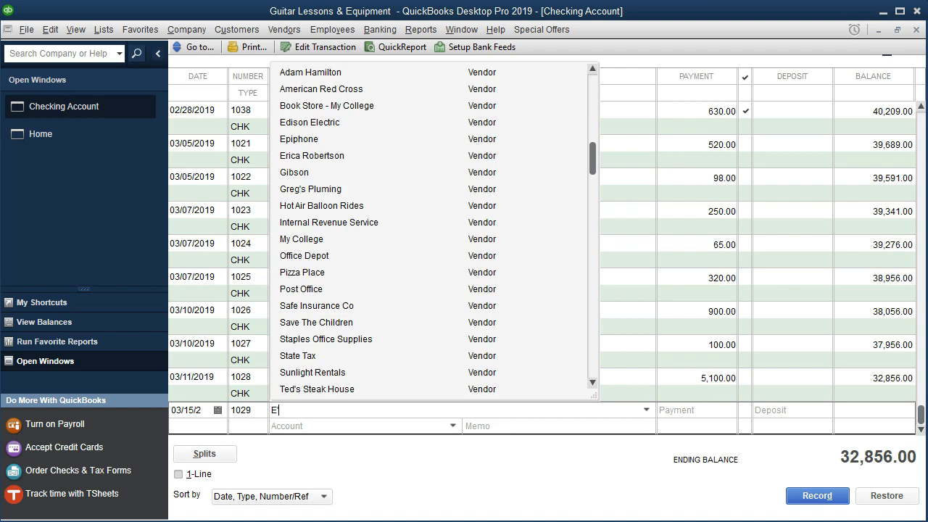
pyautogui.write("'s Child Care")
pyautogui.press('Tab')
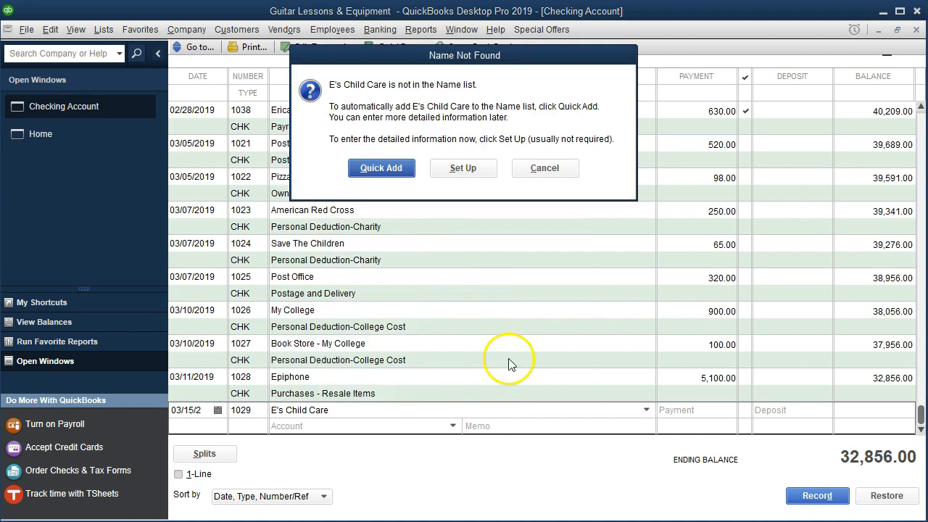
pyautogui.click(403, 177)
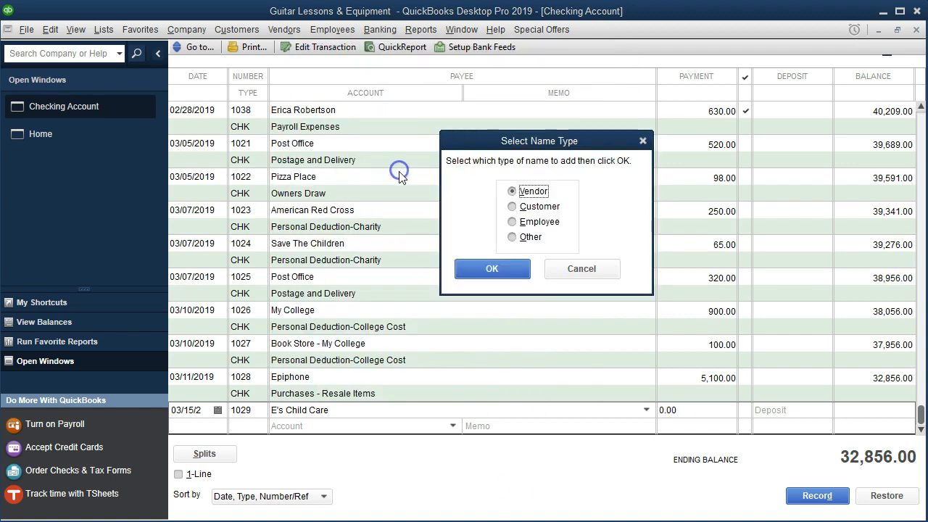
pyautogui.click(444, 268)
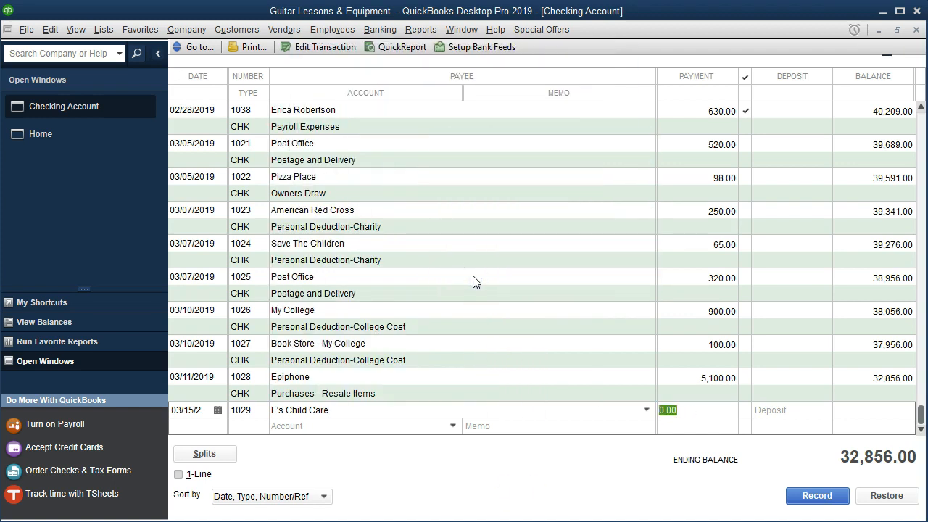
# - Enter a 125.00 payment for E's Child Care and assign it to a new expense account named Personal Deduction-Child Care
pyautogui.write('125')
pyautogui.press('Tab')
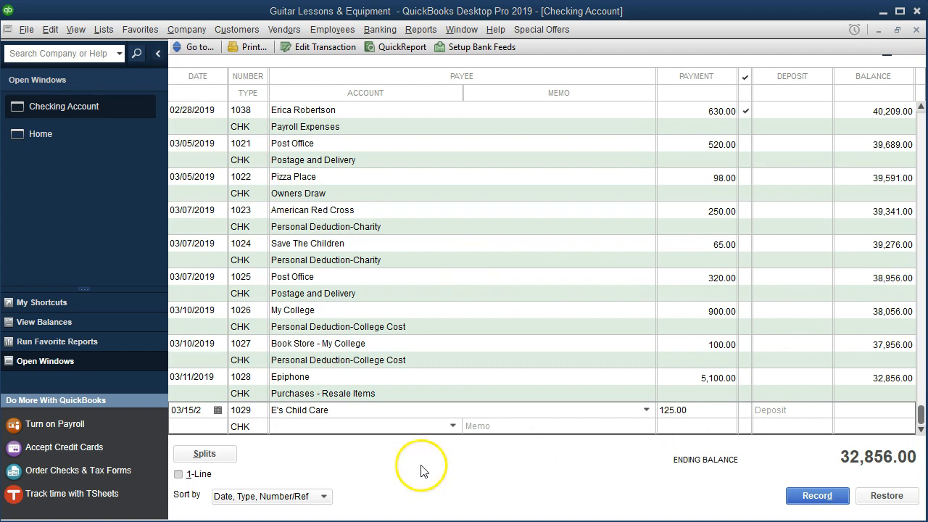
pyautogui.click(293, 426)
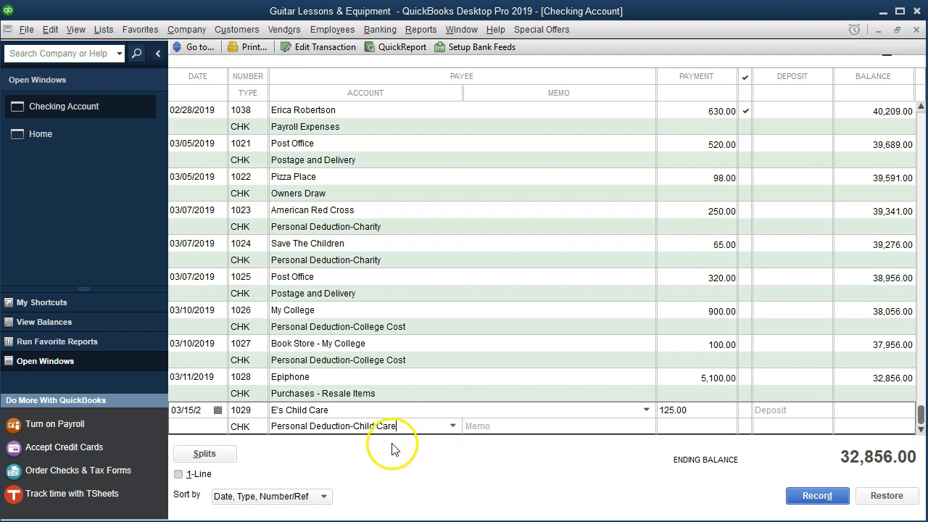
pyautogui.click(228, 454)
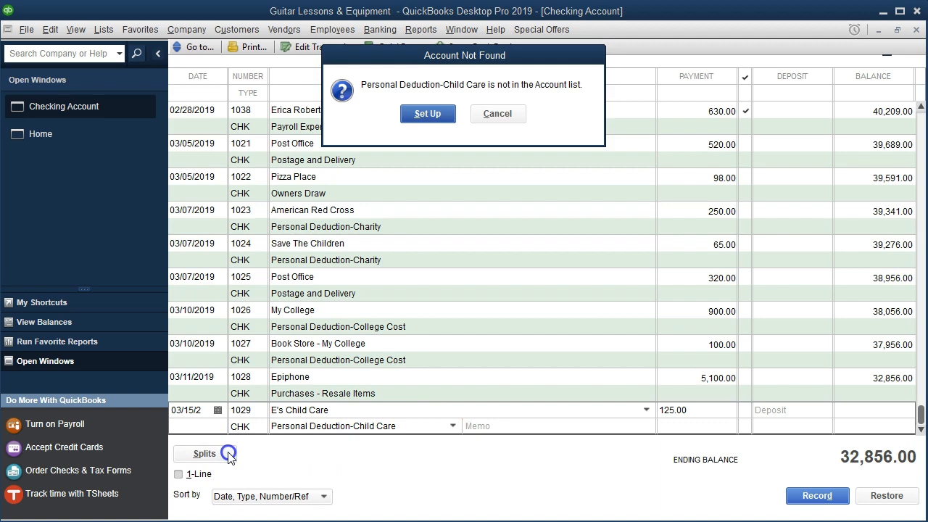
pyautogui.click(408, 116)
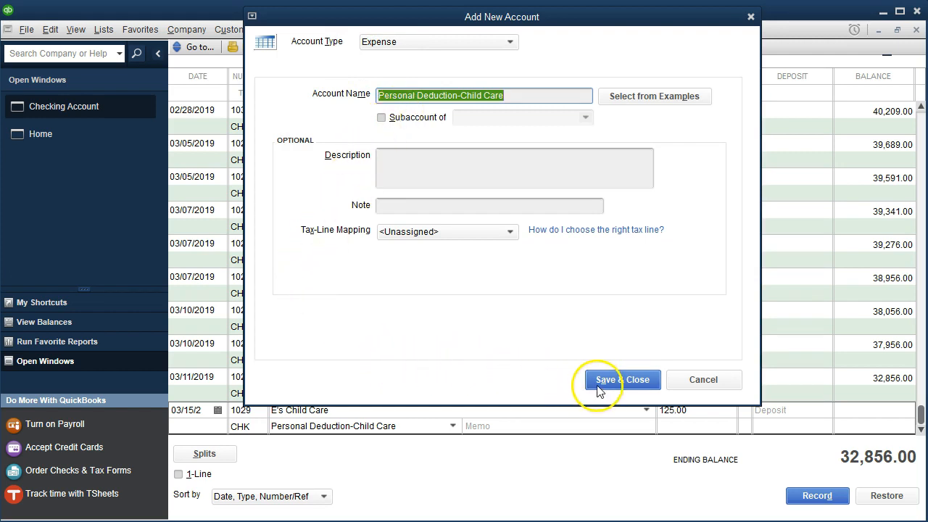
pyautogui.click(621, 380)
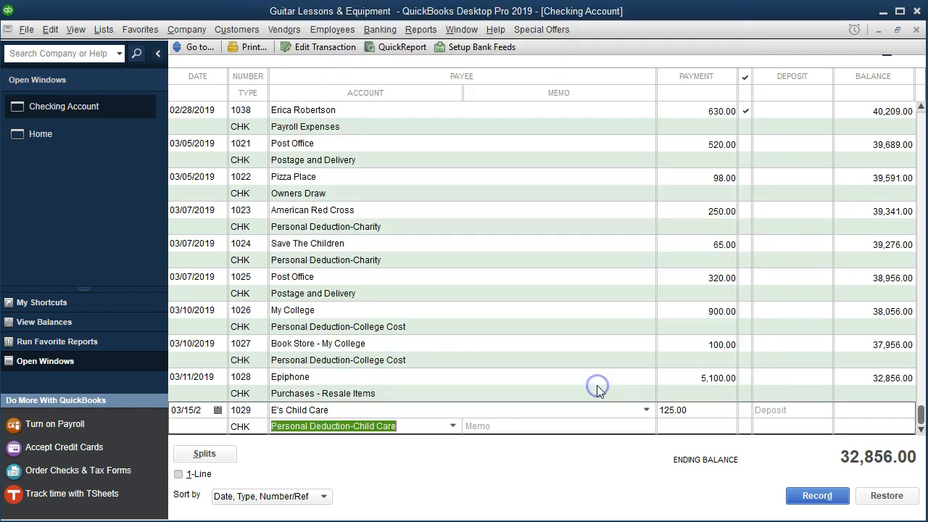
# - Assign the Tax Deduction-Personal class to the E's Child Care split line and record the check, keeping number 1029
pyautogui.click(233, 460)
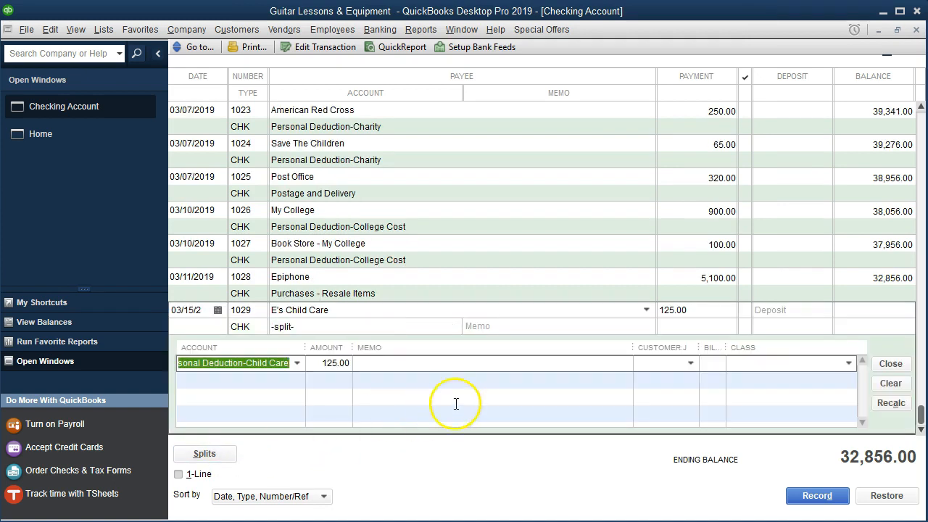
pyautogui.click(762, 369)
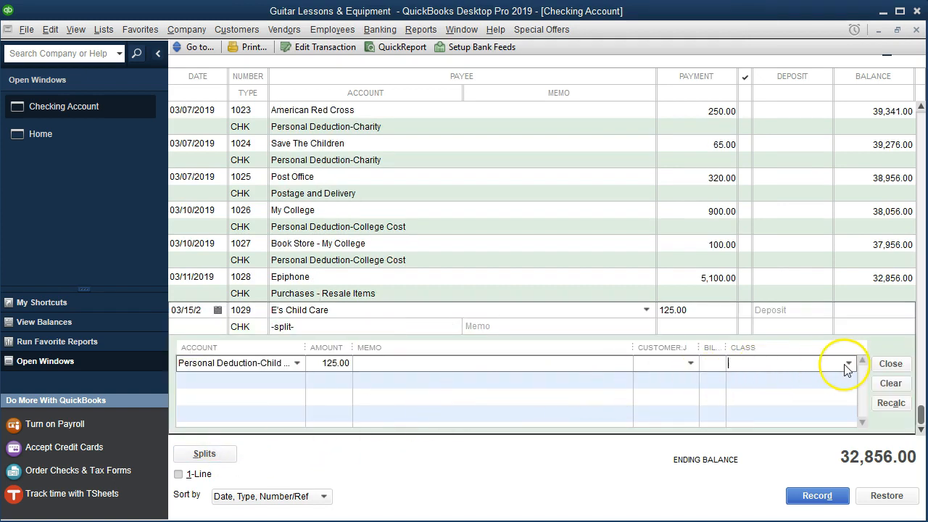
pyautogui.click(848, 363)
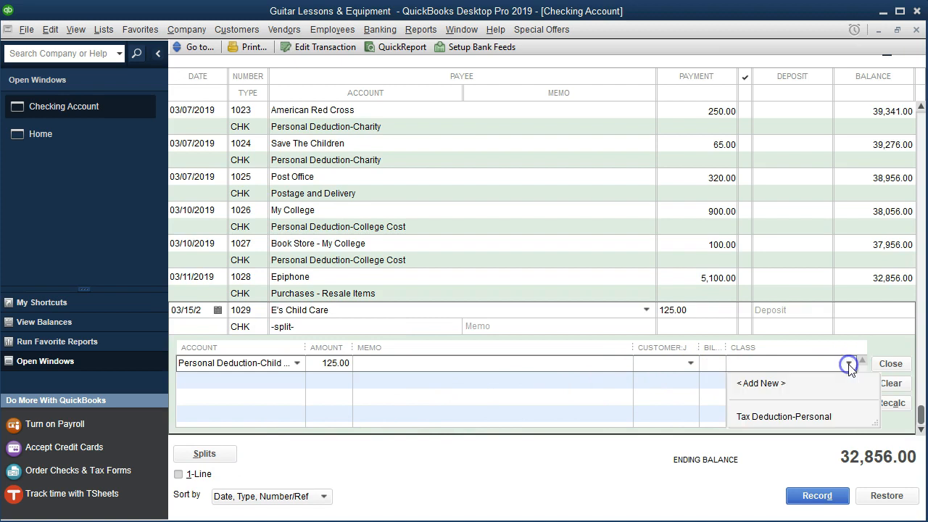
pyautogui.click(825, 418)
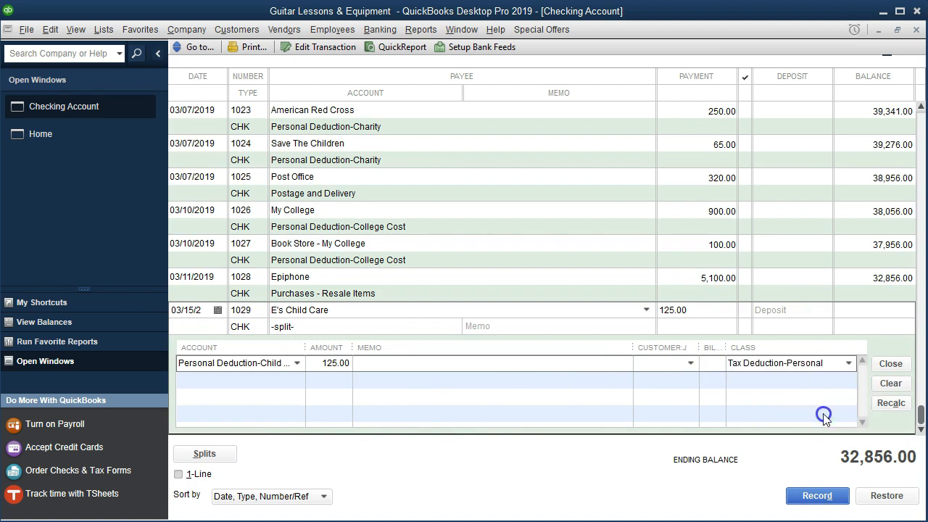
pyautogui.click(812, 498)
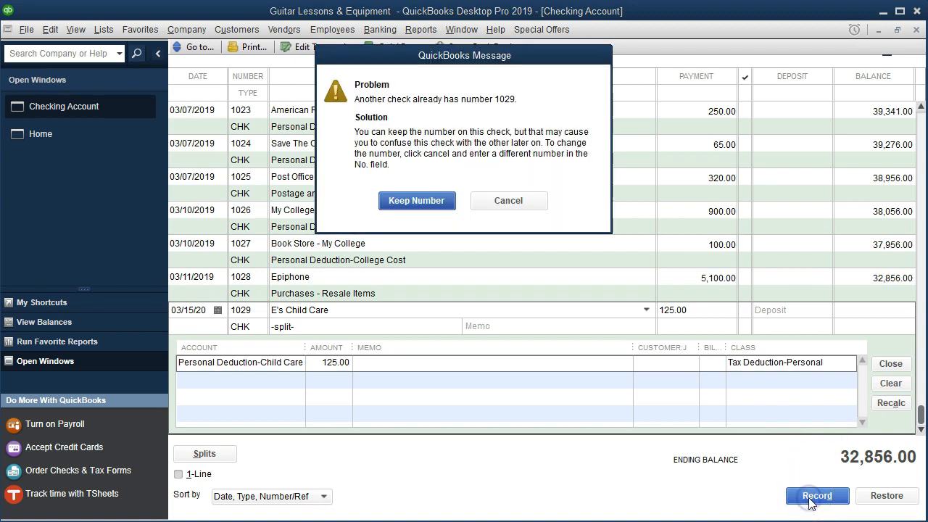
pyautogui.click(440, 201)
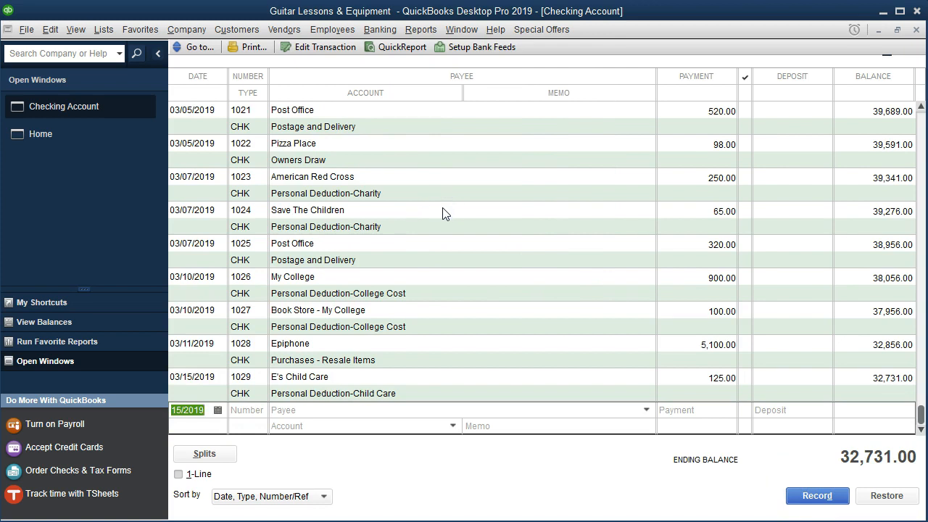
# - Run the Profit & Loss by Class report for 01/01/2019 through 12/31/2019
pyautogui.click(422, 31)
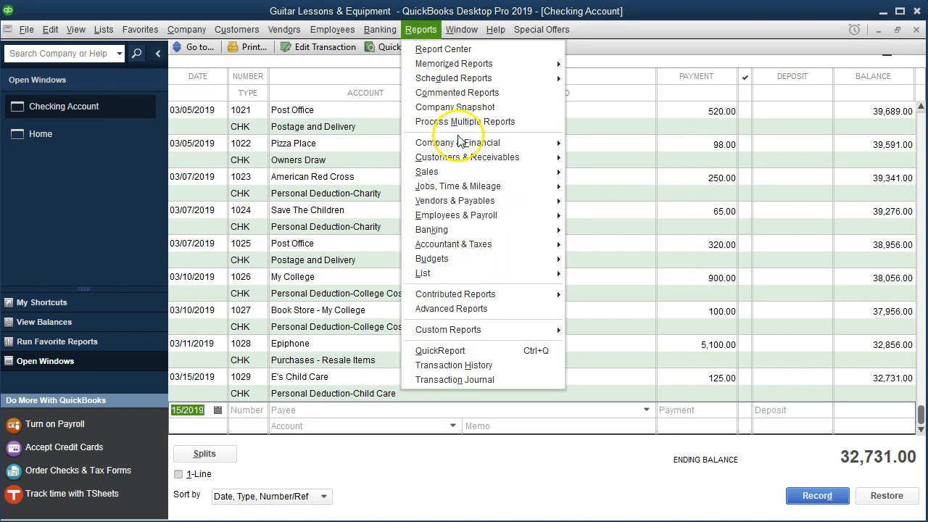
pyautogui.moveTo(471, 142)
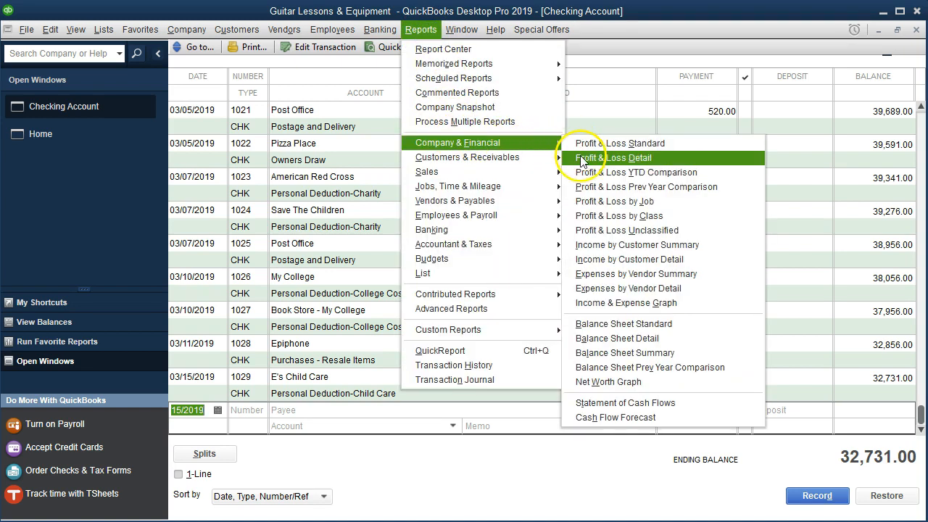
pyautogui.click(677, 216)
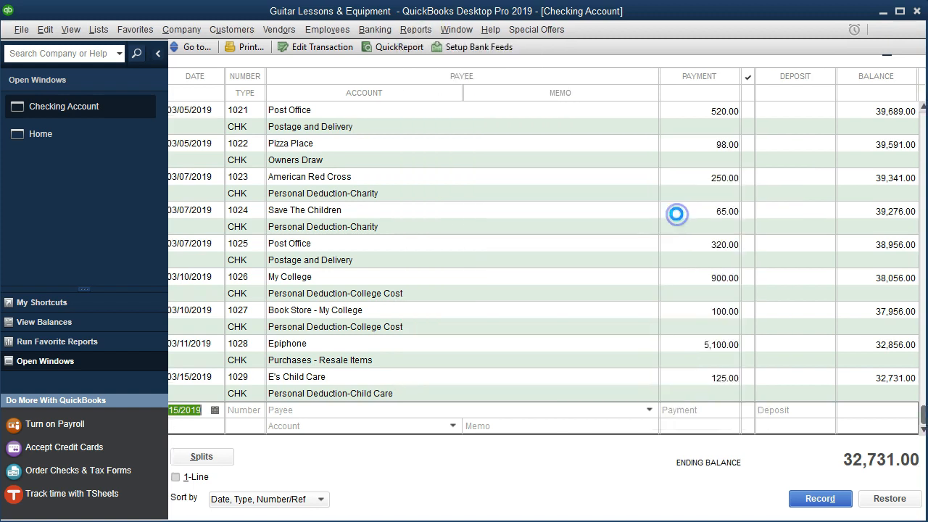
pyautogui.write('01/01/2019')
pyautogui.press('Tab')
pyautogui.write('123119')
pyautogui.press('Tab')
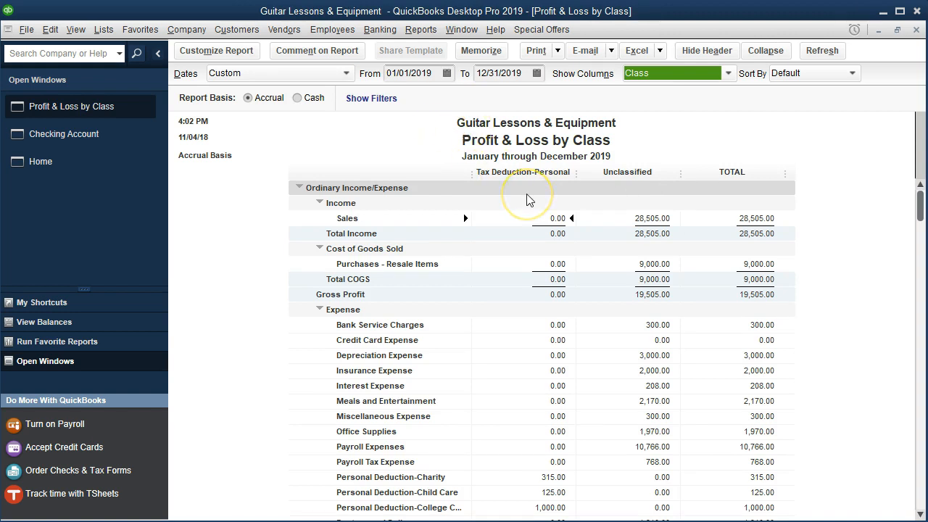
# - Examine the personal deduction expenses by class and compare the Total Expense amounts for Tax Deduction-Personal and Unclassified
pyautogui.scroll(-2, 529, 200)
pyautogui.scroll(-1, 528, 200)
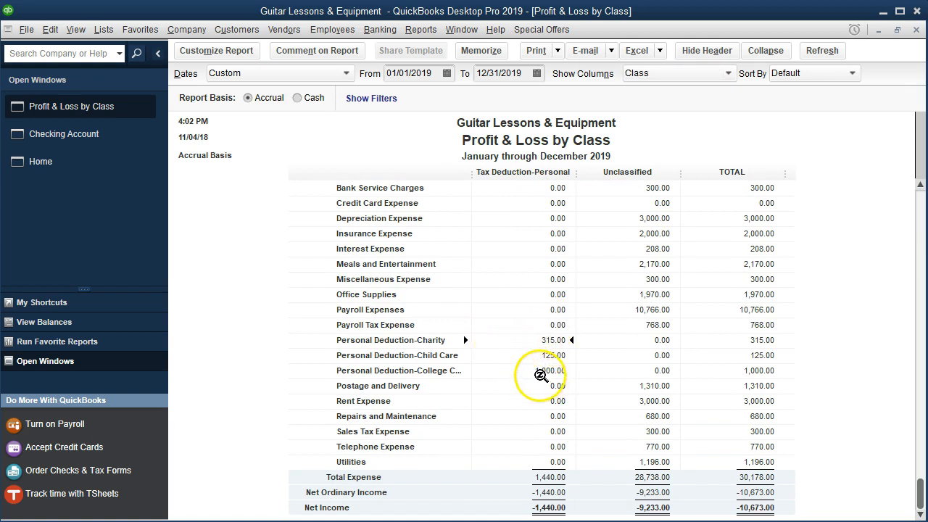
pyautogui.click(540, 355)
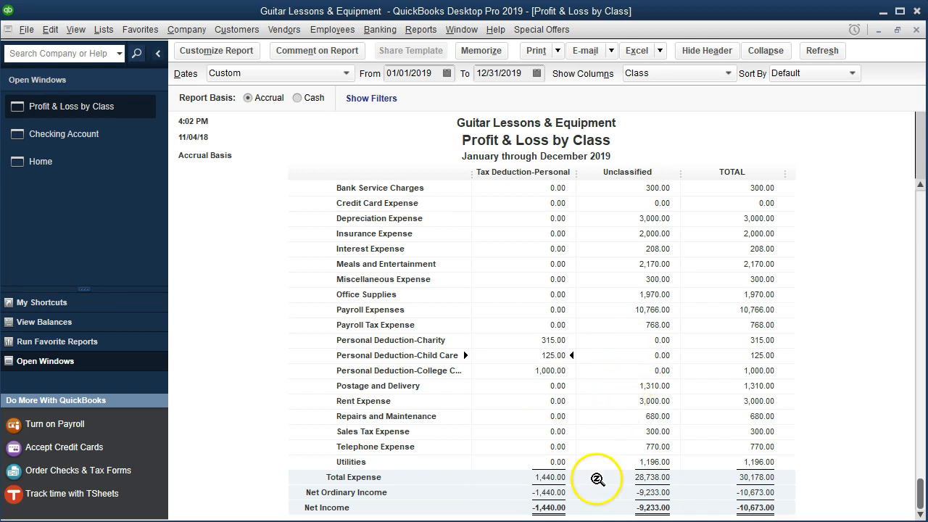
pyautogui.click(635, 480)
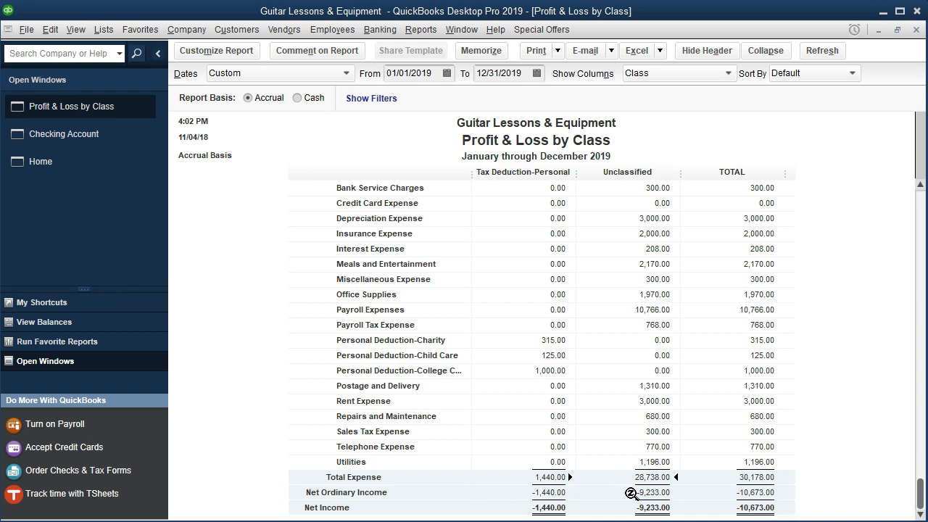
pyautogui.click(545, 477)
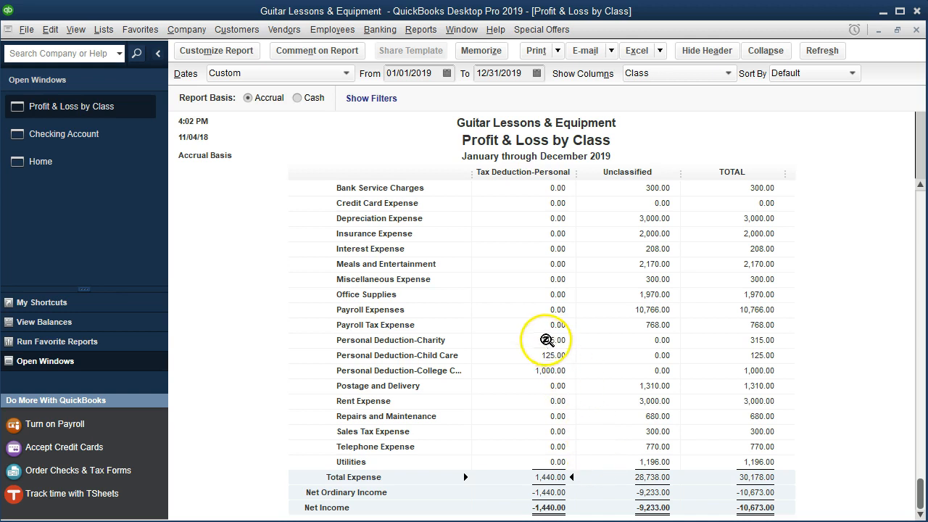
# - Inspect the transaction details behind the Charity and Child Care deductions, including the E's Child Care check, and return to the class report
pyautogui.doubleClick(545, 339)
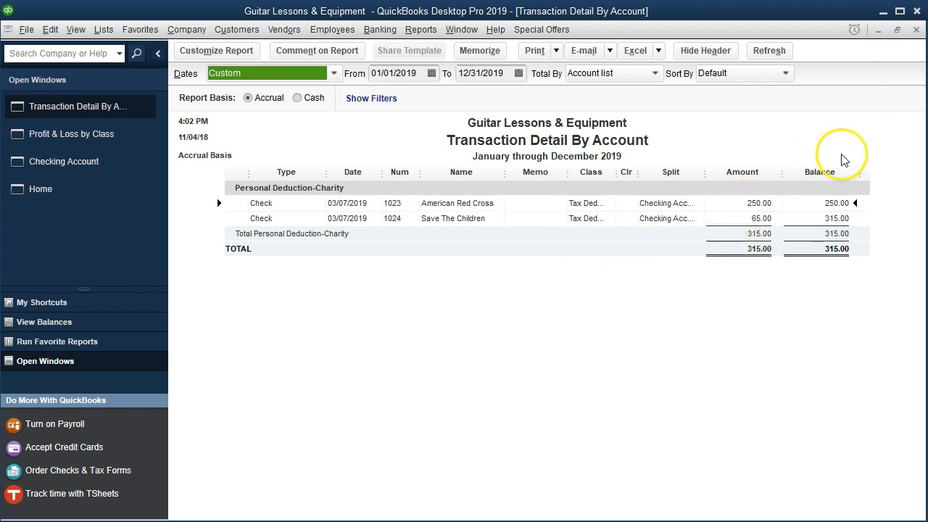
pyautogui.click(916, 29)
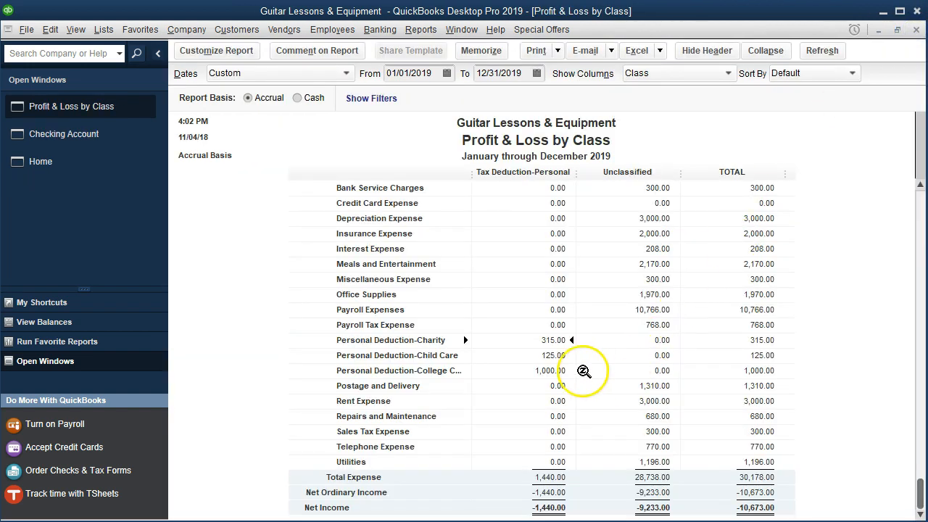
pyautogui.doubleClick(551, 356)
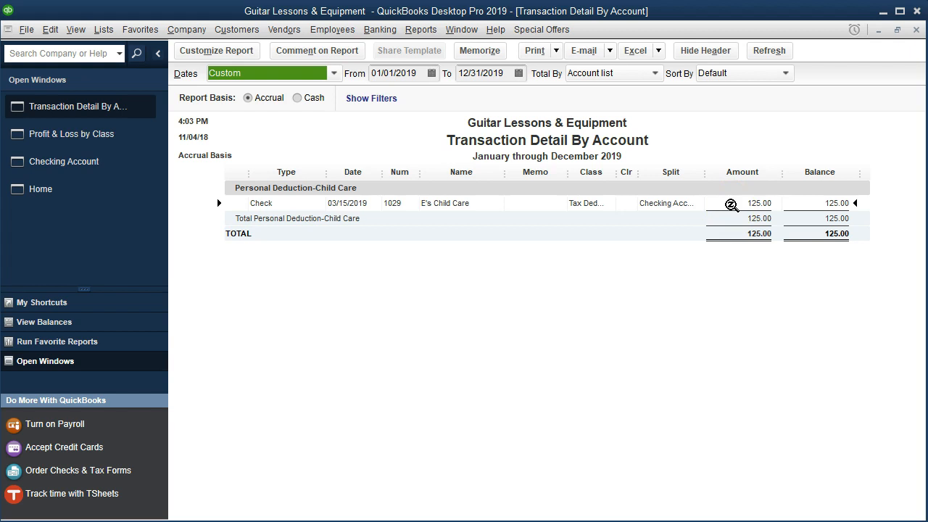
pyautogui.doubleClick(731, 205)
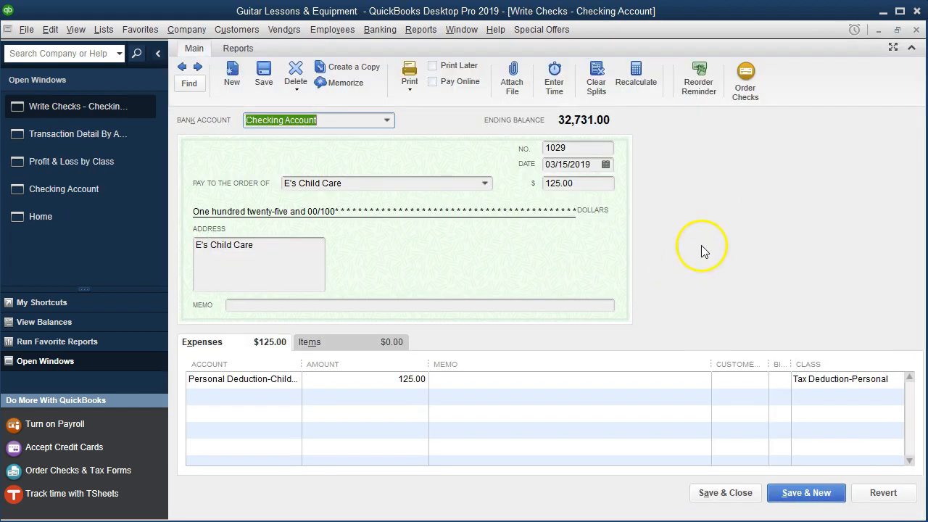
pyautogui.click(915, 30)
pyautogui.click(915, 29)
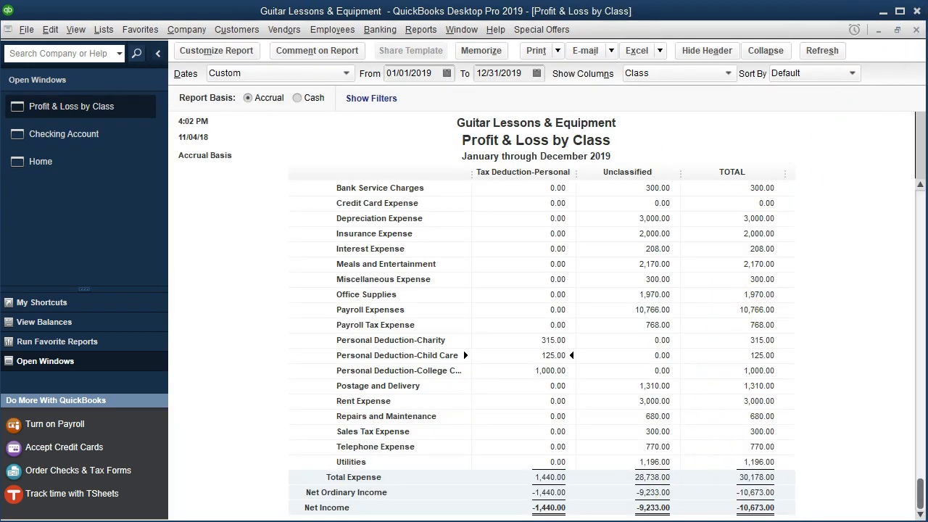
# - Switch to the bank statement PDF and highlight the whole 3/15 E's Child Care row
pyautogui.hotkey('alt', 'Tab')
pyautogui.moveTo(403, 328); pyautogui.dragTo(806, 327)
pyautogui.rightClick(807, 328)
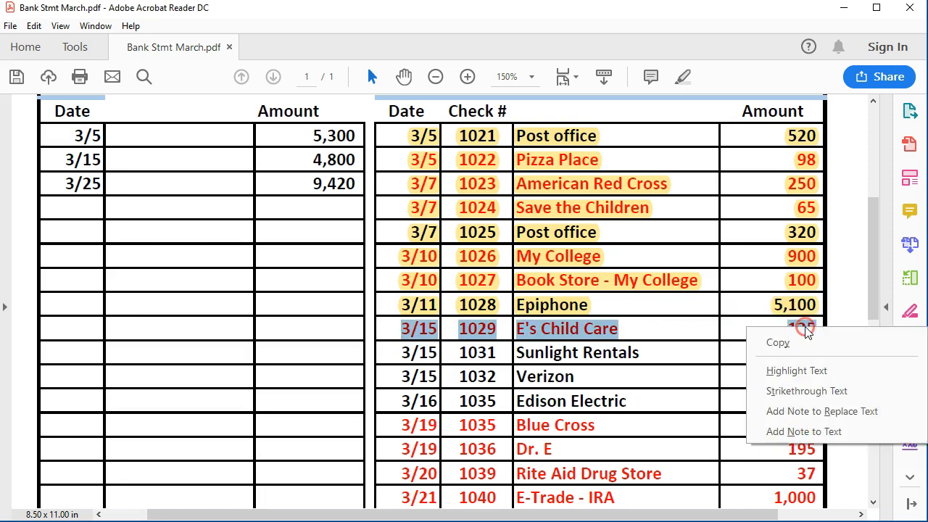
pyautogui.click(801, 370)
pyautogui.click(640, 353)
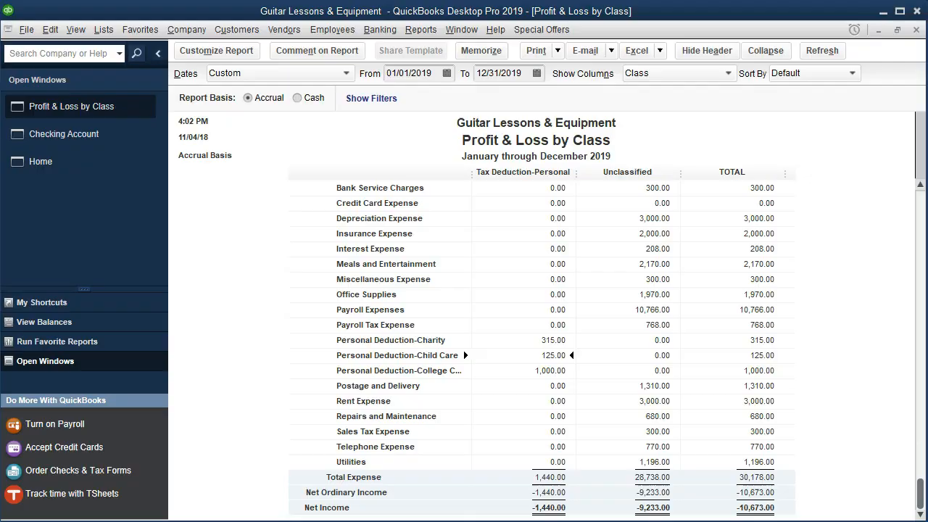
# - Back in the QuickBooks Checking Account register, record check 1031 dated 03/15 to Sunlight Rentals for 1,500.00 under Rent Expense
pyautogui.click(91, 132)
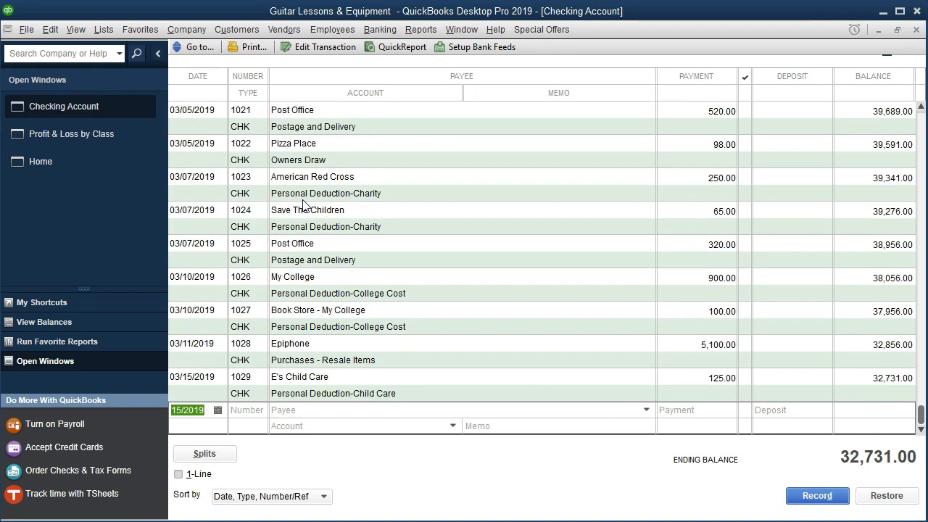
pyautogui.press('Tab')
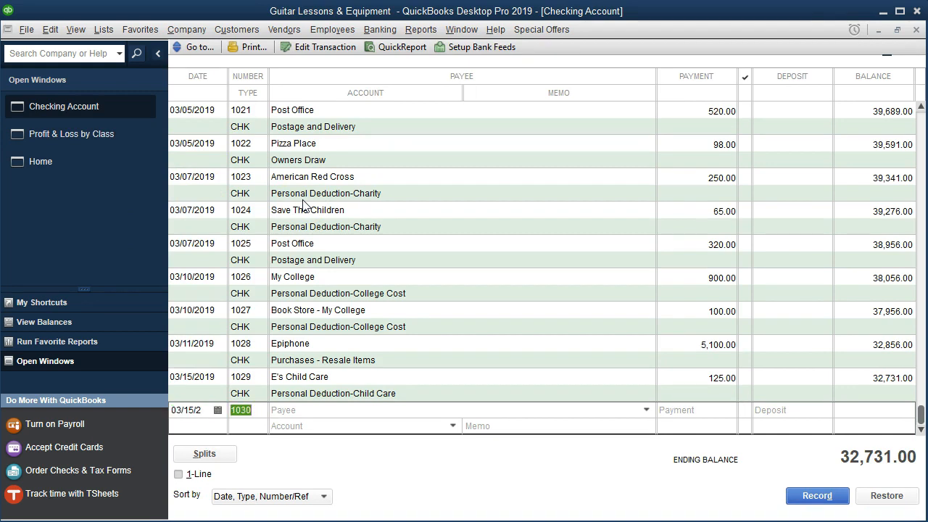
pyautogui.press('+')
pyautogui.press('Tab')
pyautogui.write('Sun')
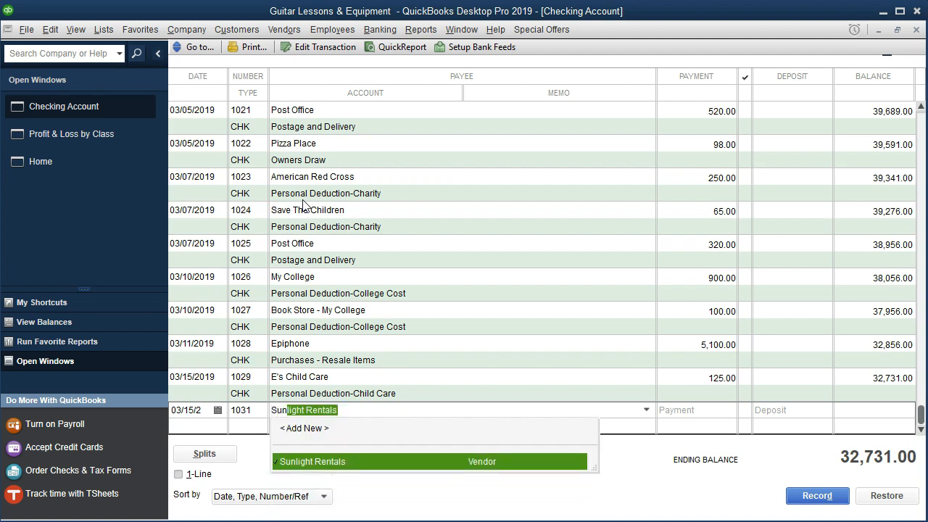
pyautogui.press('Tab')
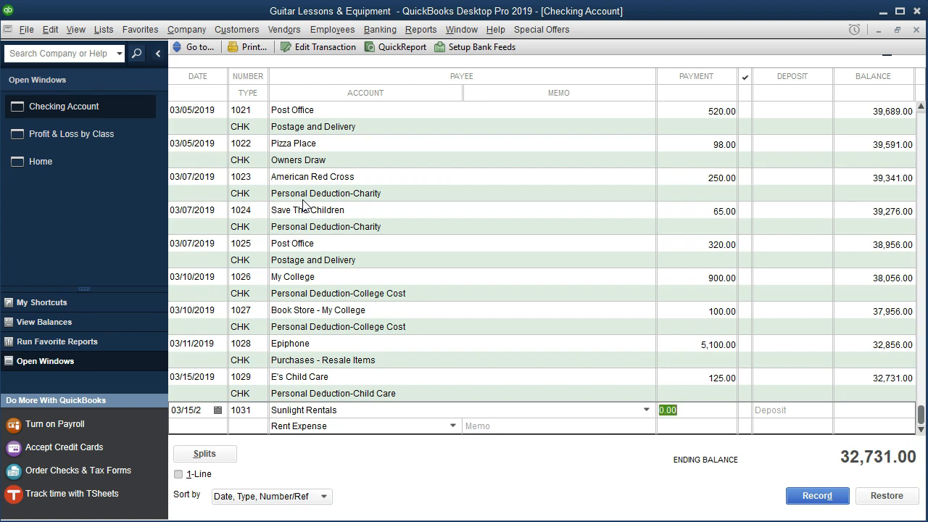
pyautogui.write('15')
pyautogui.press('Tab')
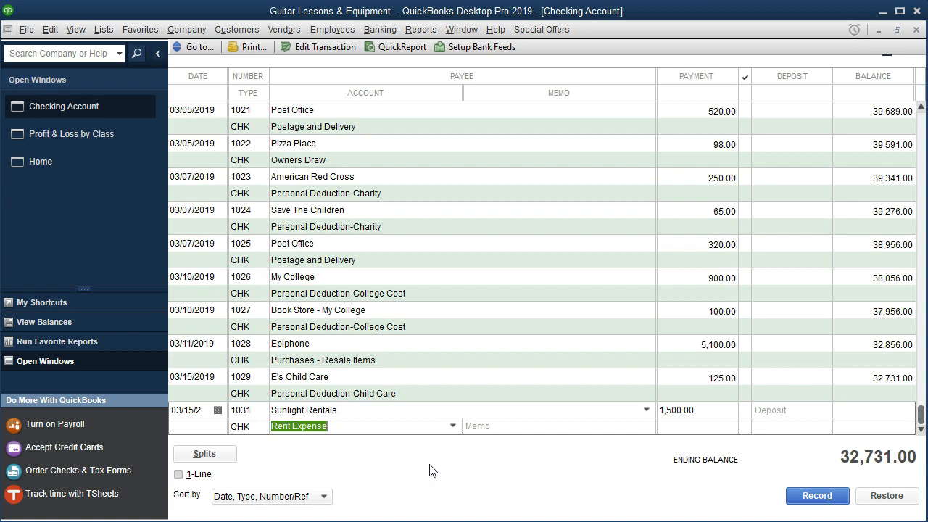
pyautogui.press('Return')
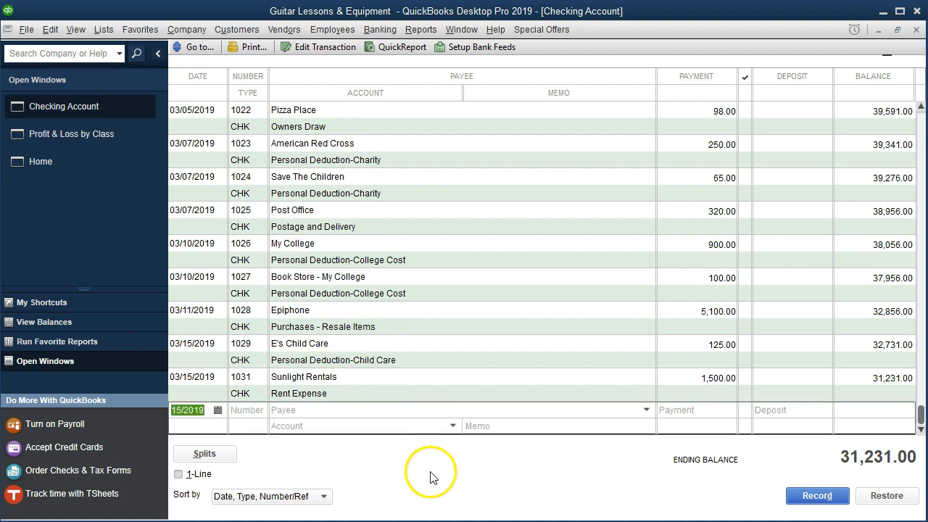
# - Switch to the bank statement PDF and highlight the whole 3/15 Sunlight Rentals row
pyautogui.hotkey('alt', 'Tab')
pyautogui.moveTo(402, 353); pyautogui.dragTo(824, 353)
pyautogui.rightClick(793, 362)
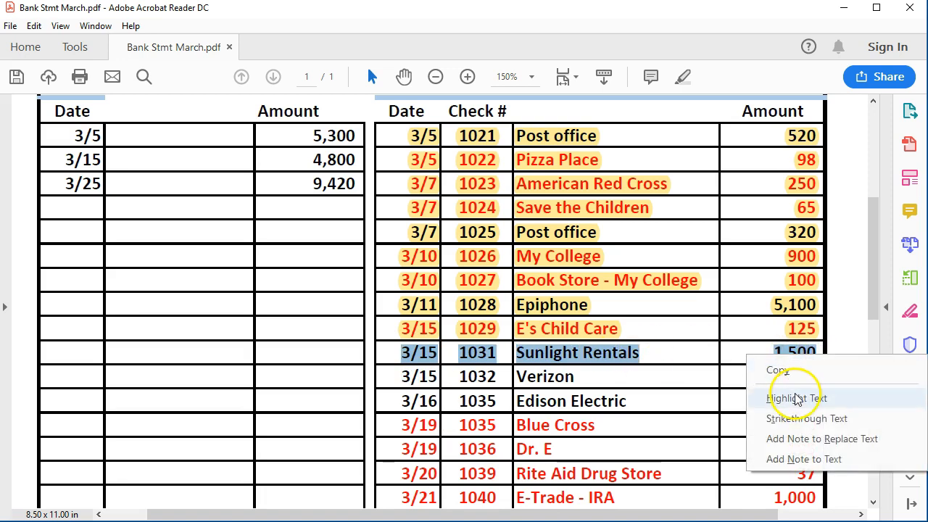
pyautogui.click(794, 395)
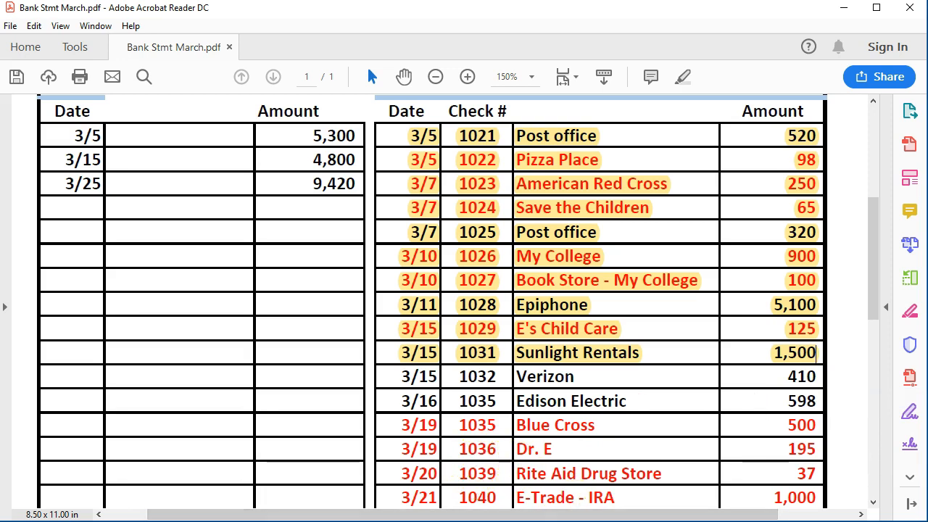
# - Switch back to QuickBooks and start check 1032 dated 03/15 to Verizon
pyautogui.hotkey('alt', 'Tab')
pyautogui.hotkey('alt', 'Tab')
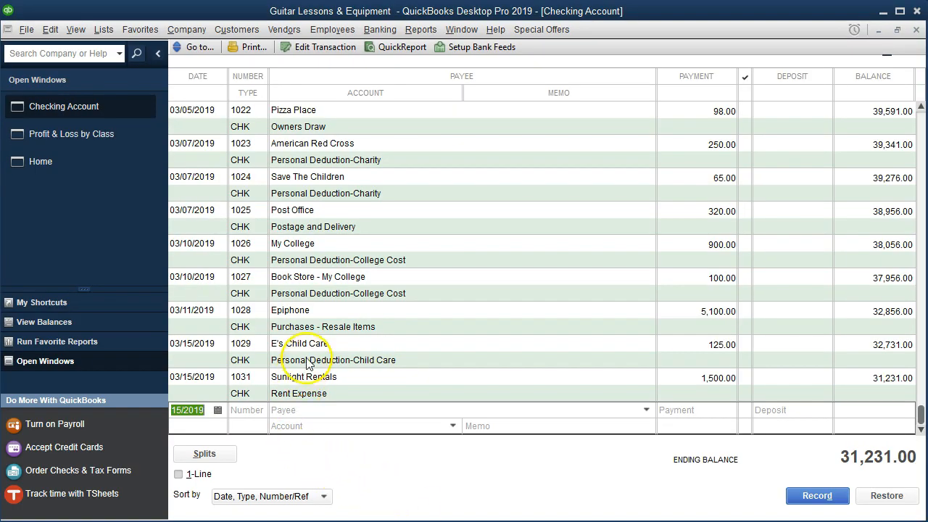
pyautogui.press('Tab')
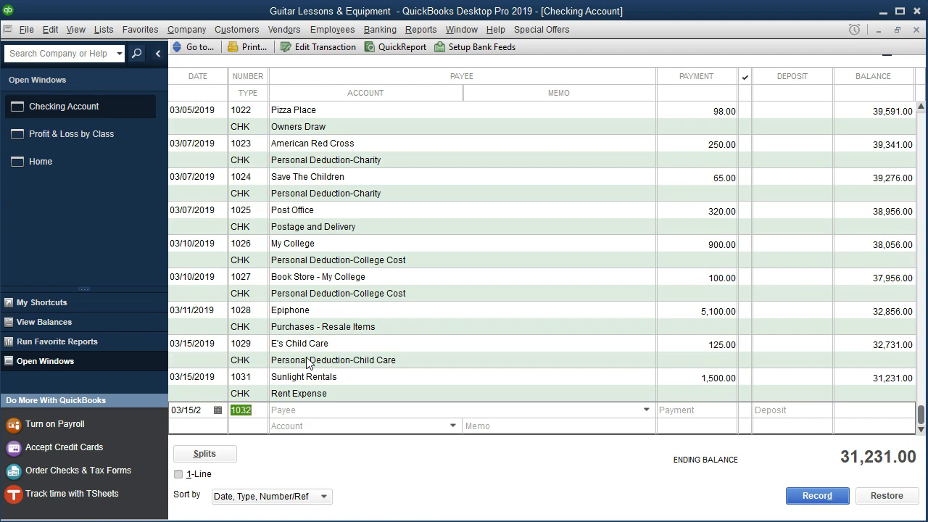
pyautogui.press('Tab')
pyautogui.write('Verizon')
pyautogui.press('Tab')
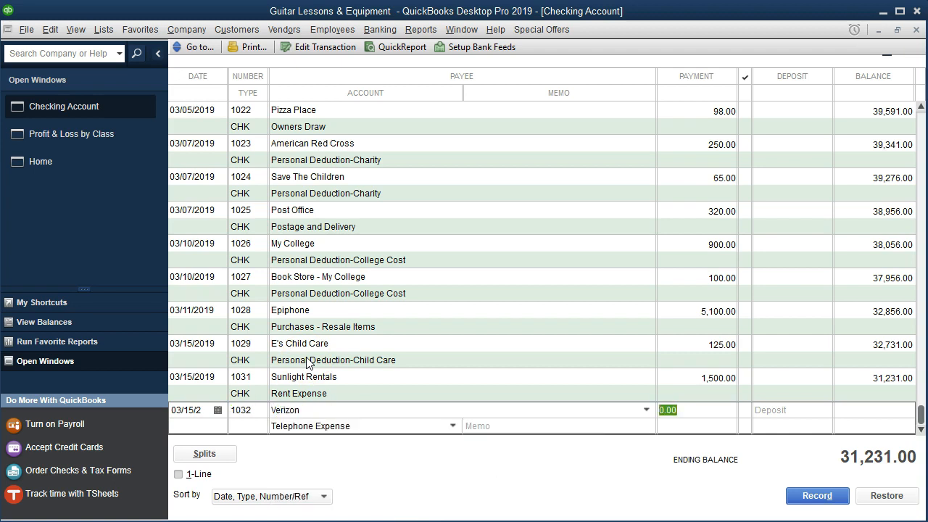
# - Enter a 410.00 payment under Telephone Expense and record the Verizon check
pyautogui.write('410')
pyautogui.press('Tab')
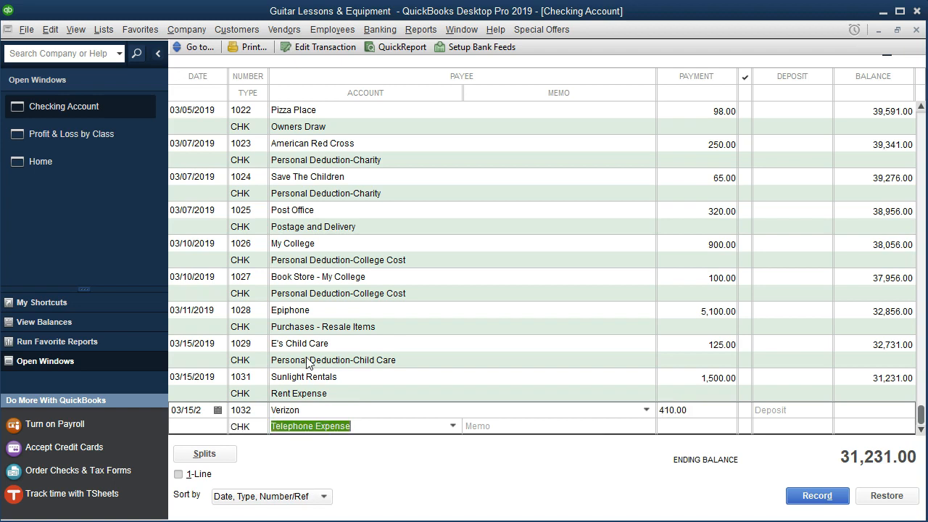
pyautogui.click(452, 427)
pyautogui.click(451, 427)
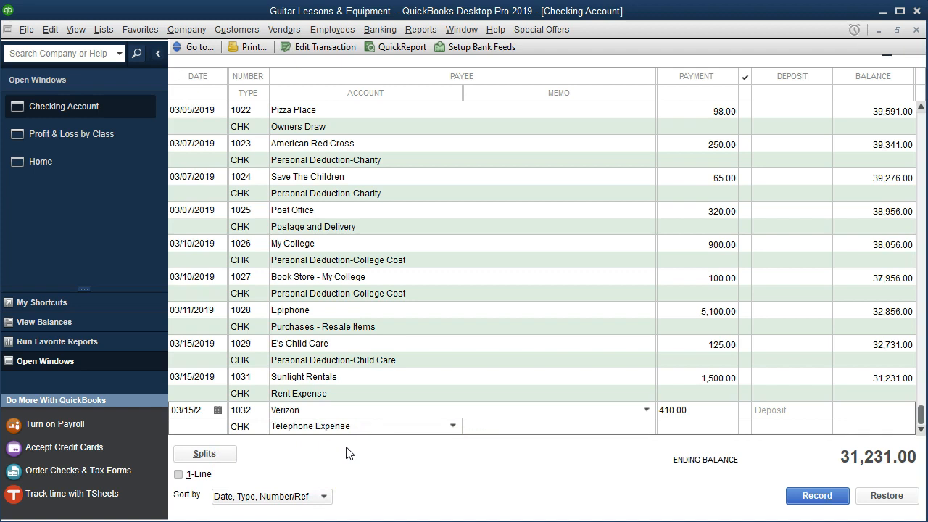
pyautogui.press('Return')
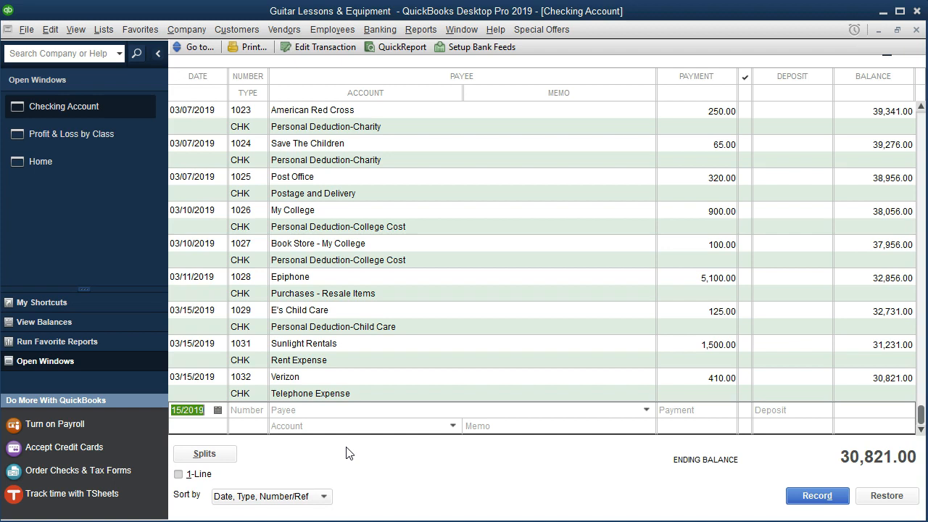
# - Select the E's Child Care entry's account in the register and return to the Profit & Loss by Class report
pyautogui.click(329, 327)
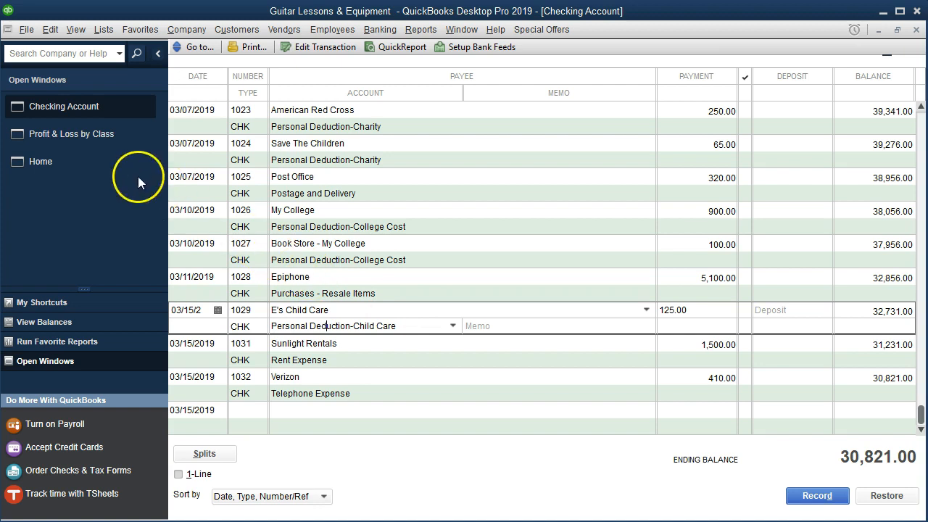
pyautogui.click(98, 142)
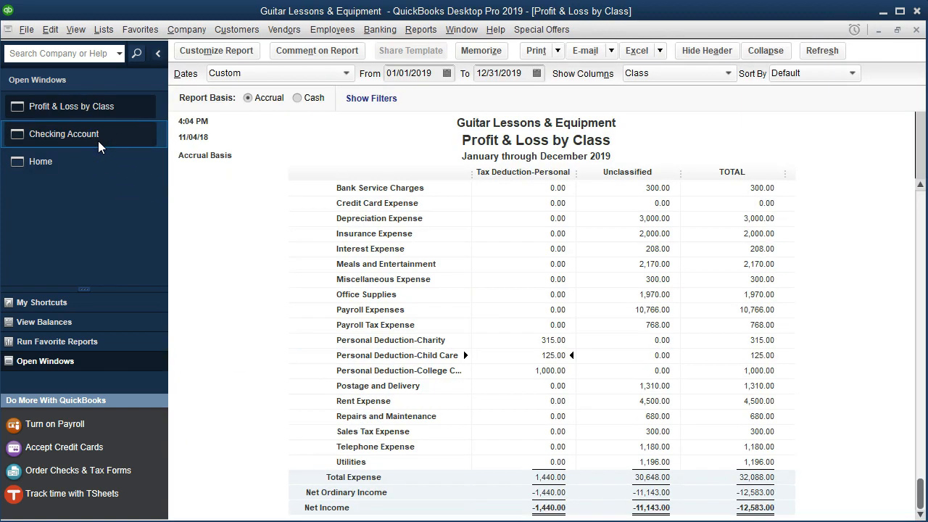